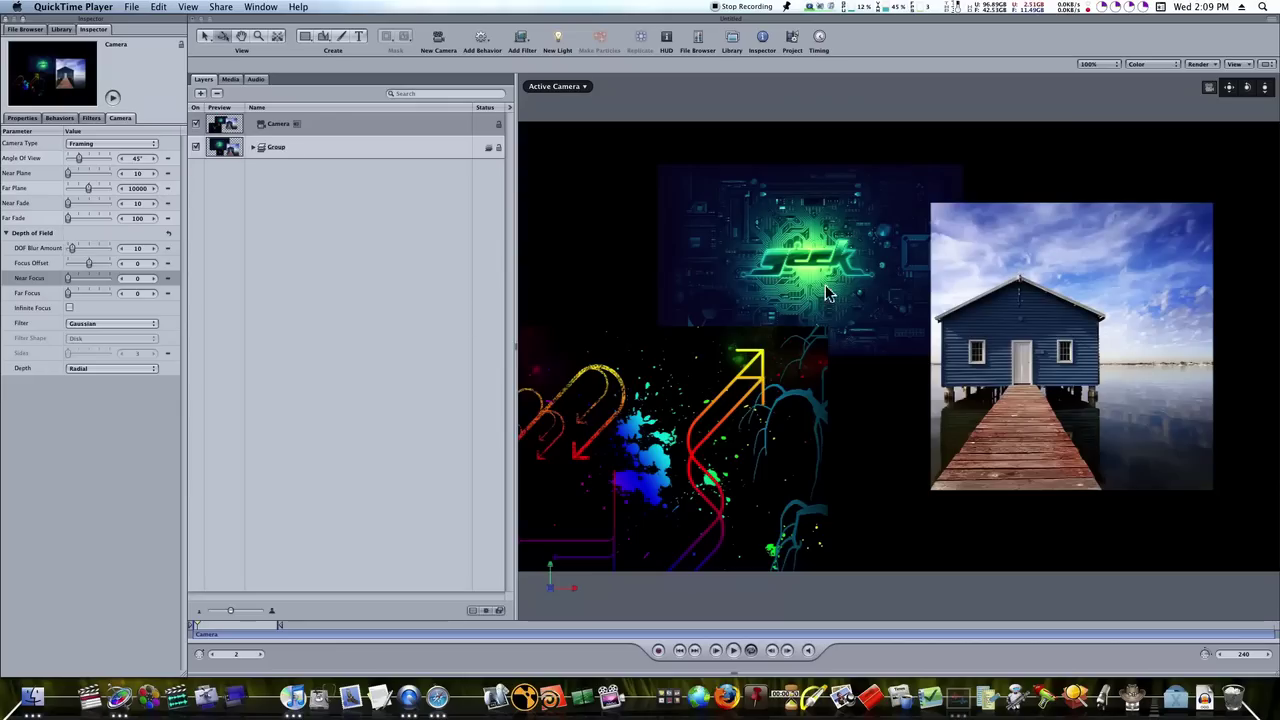
Step: Expand the group and select its three image layers one by one to identify them in the canvas
click(253, 148)
click(285, 172)
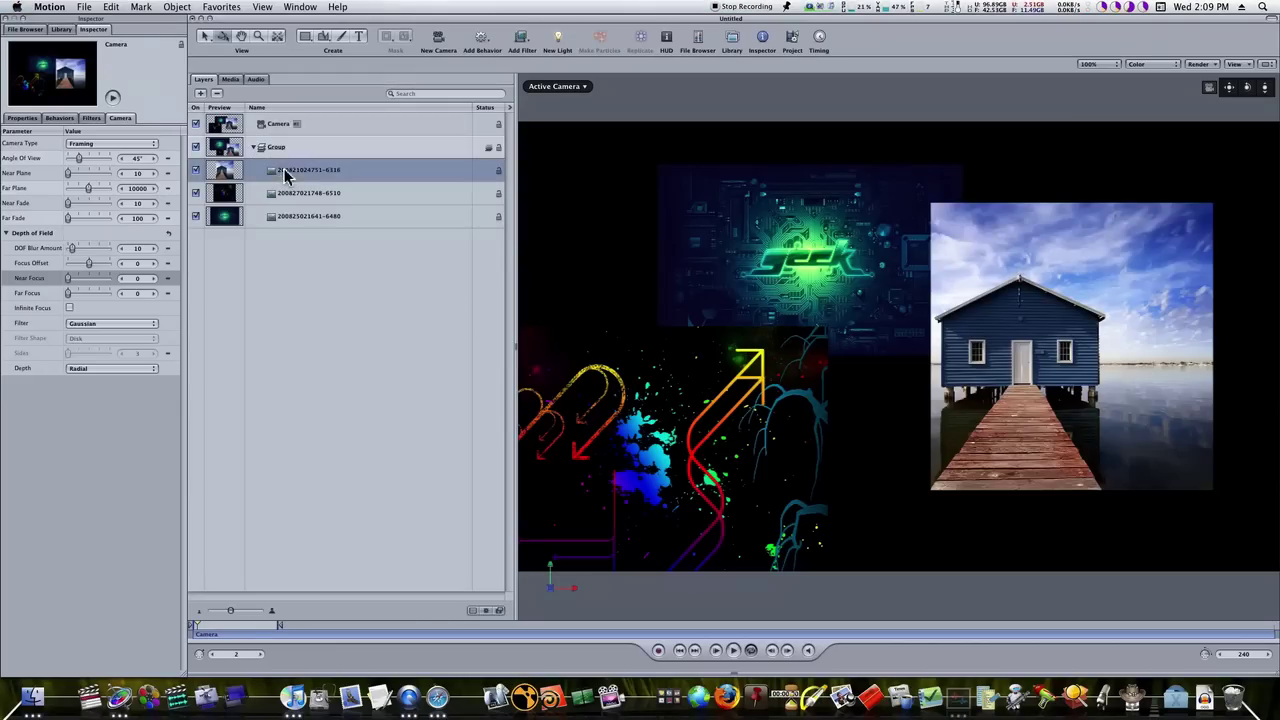
click(285, 193)
click(285, 213)
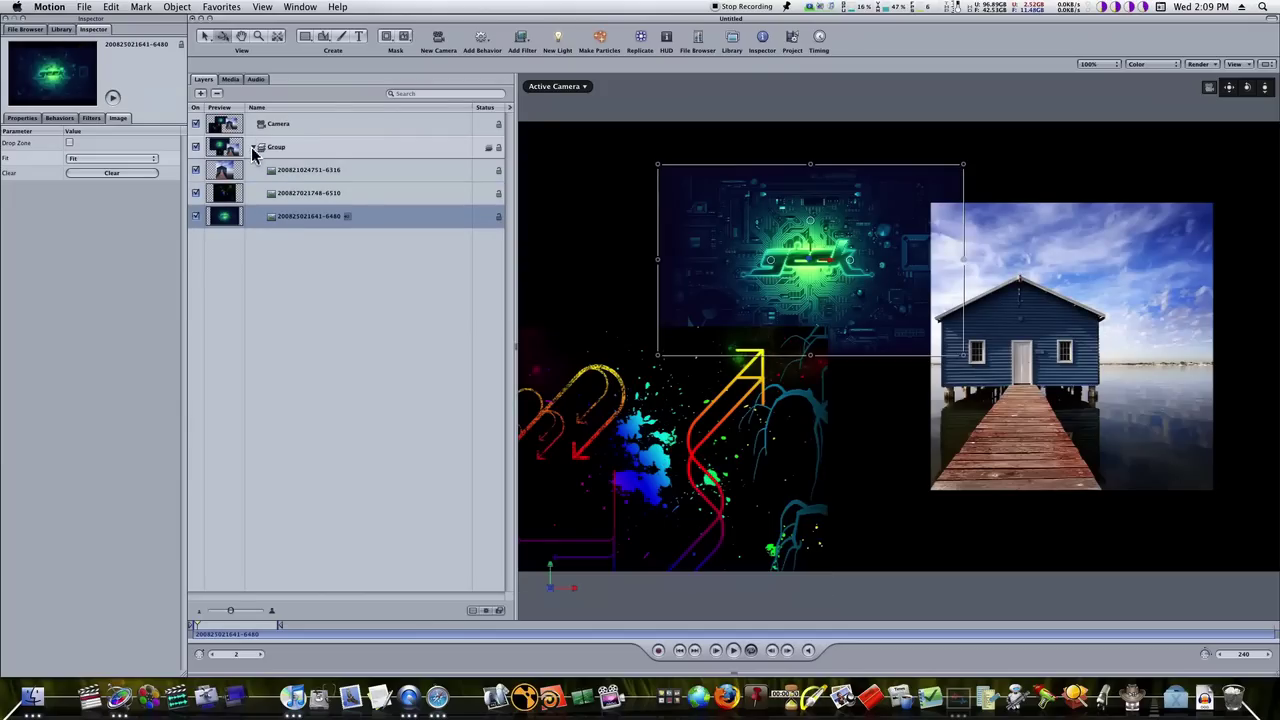
click(254, 148)
click(254, 148)
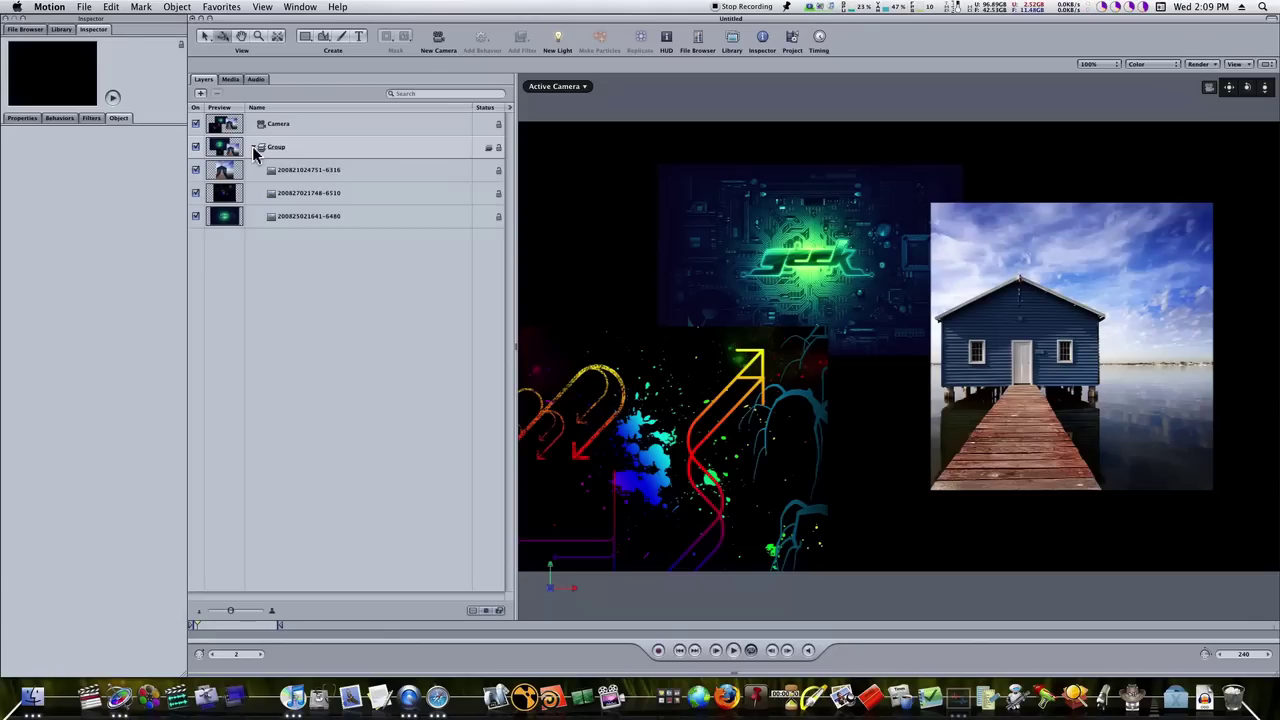
Step: Switch to the Top view and select the camera and each image layer in turn to examine their spacing in depth
click(551, 572)
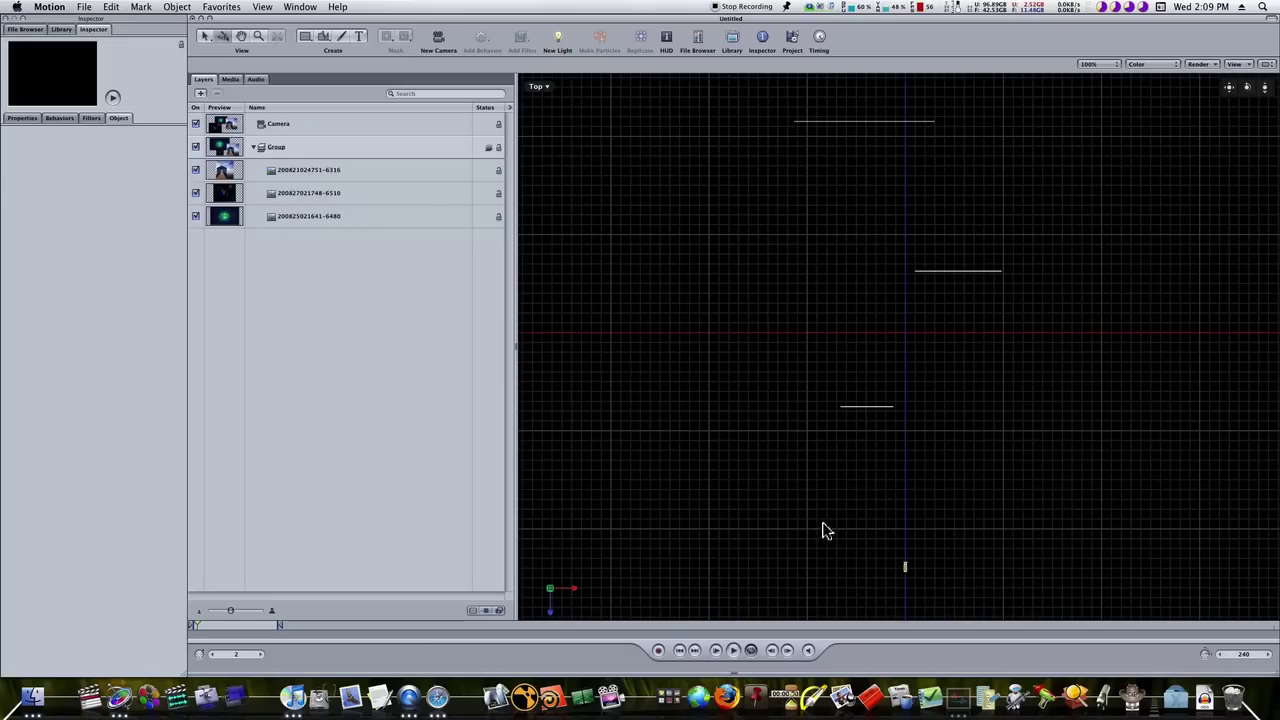
click(905, 569)
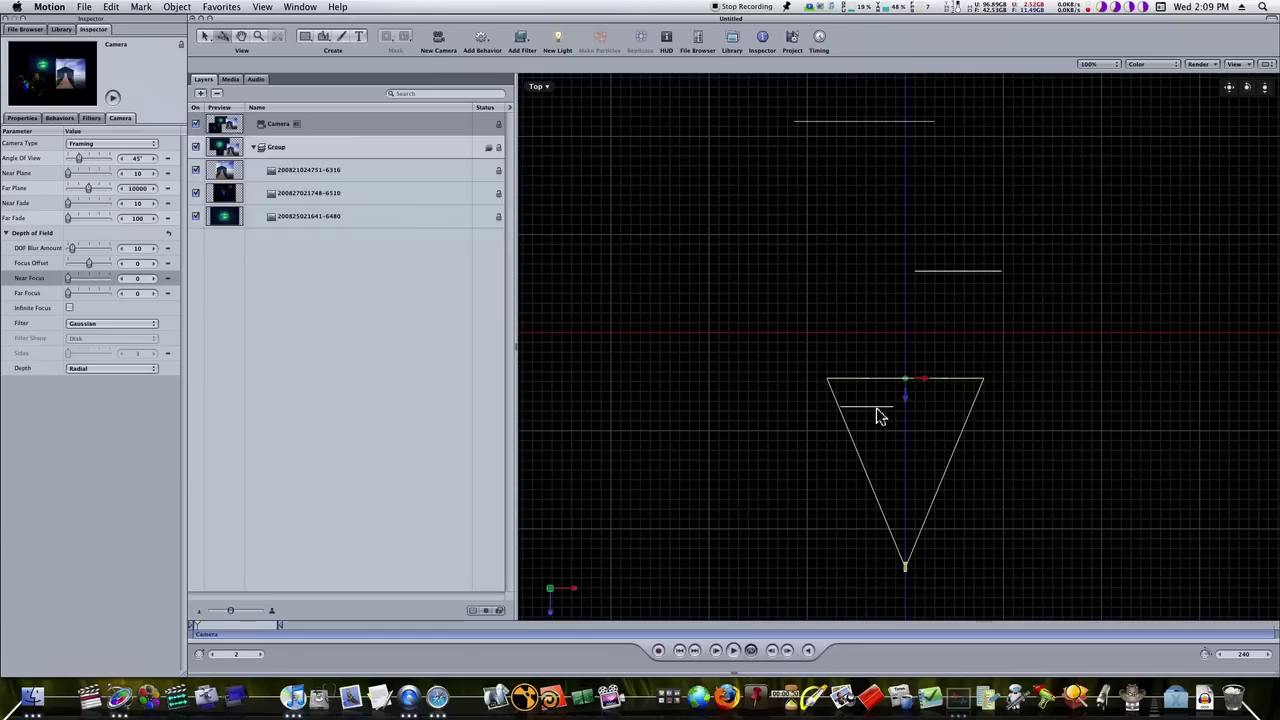
click(363, 176)
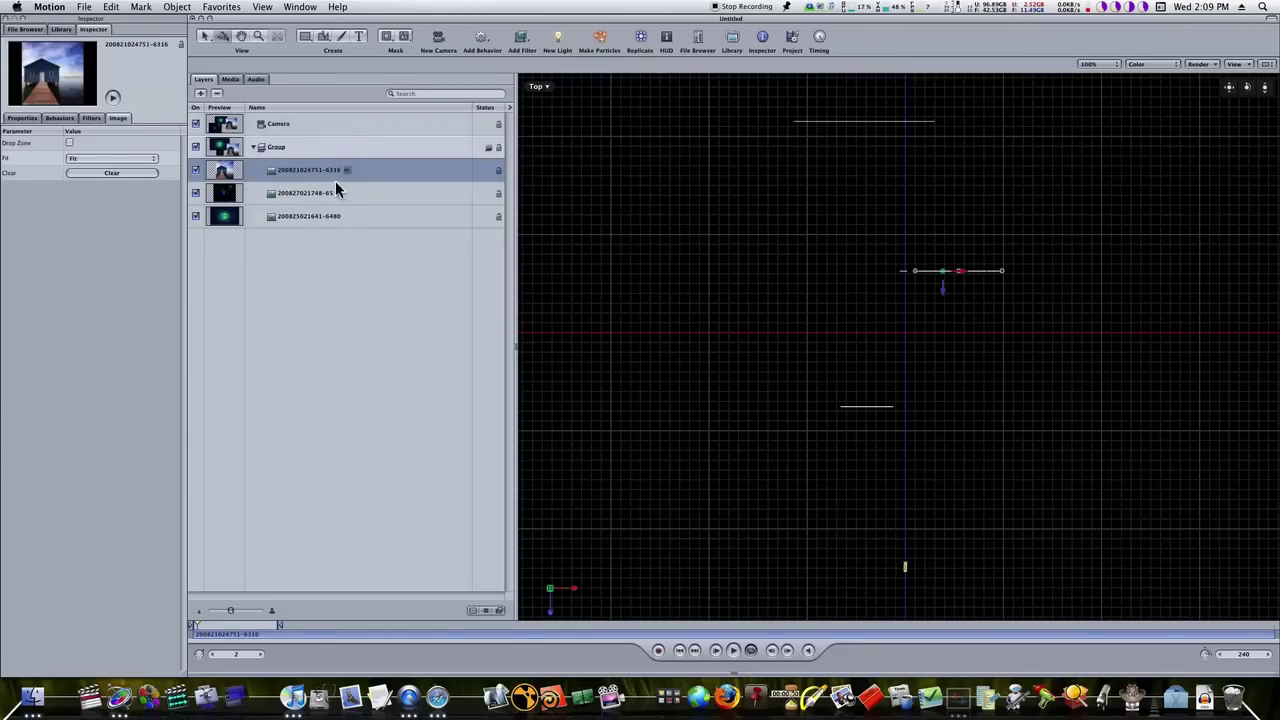
click(337, 192)
click(354, 222)
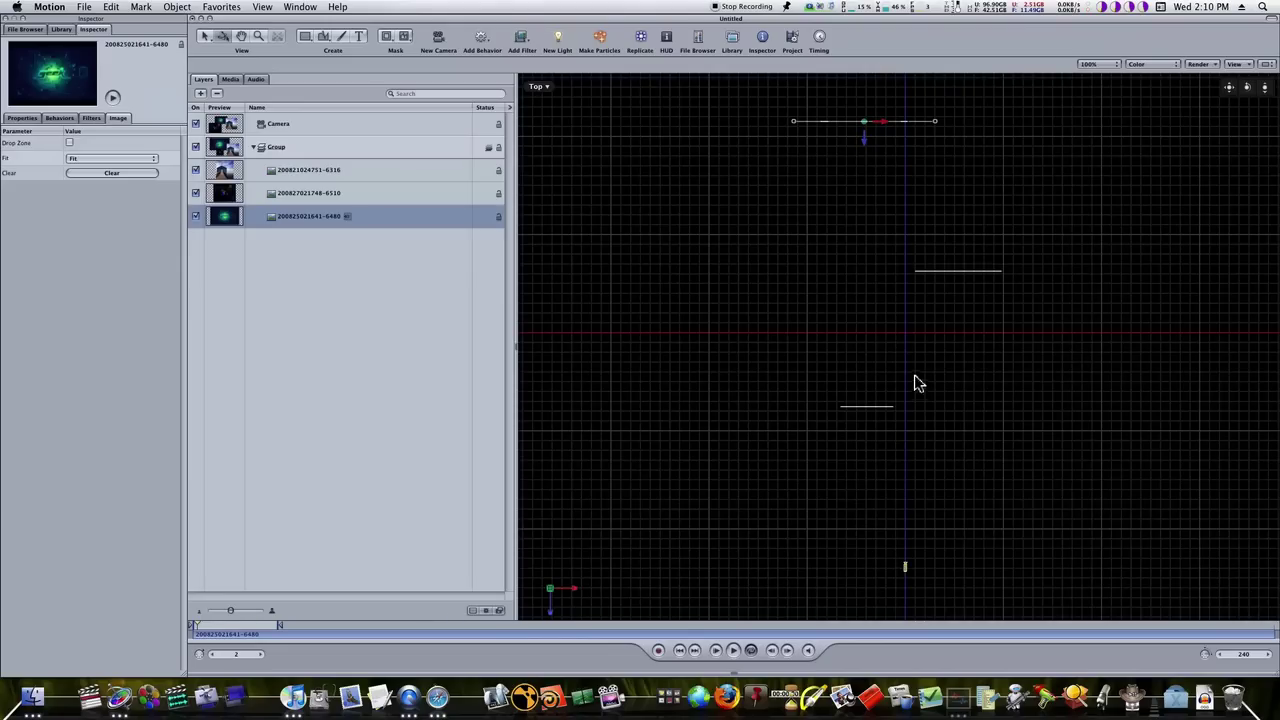
Step: Leave the Top view and return the canvas to the Active Camera view
click(550, 590)
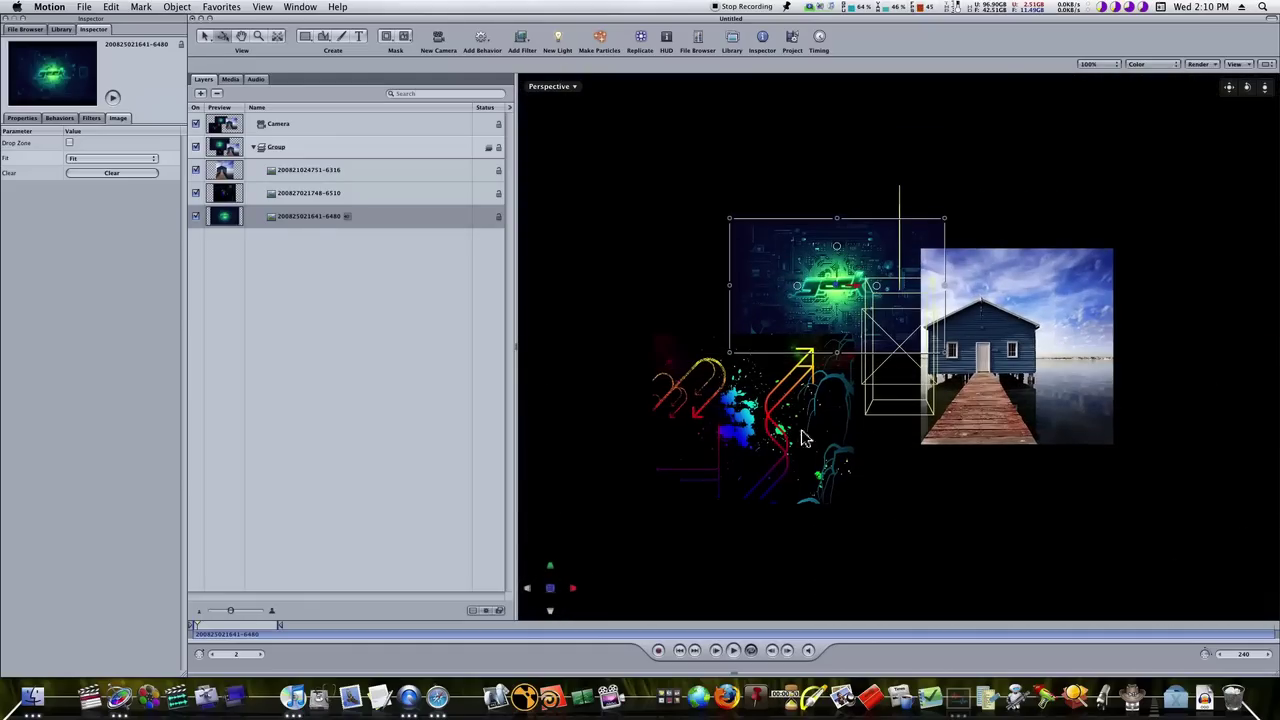
click(578, 89)
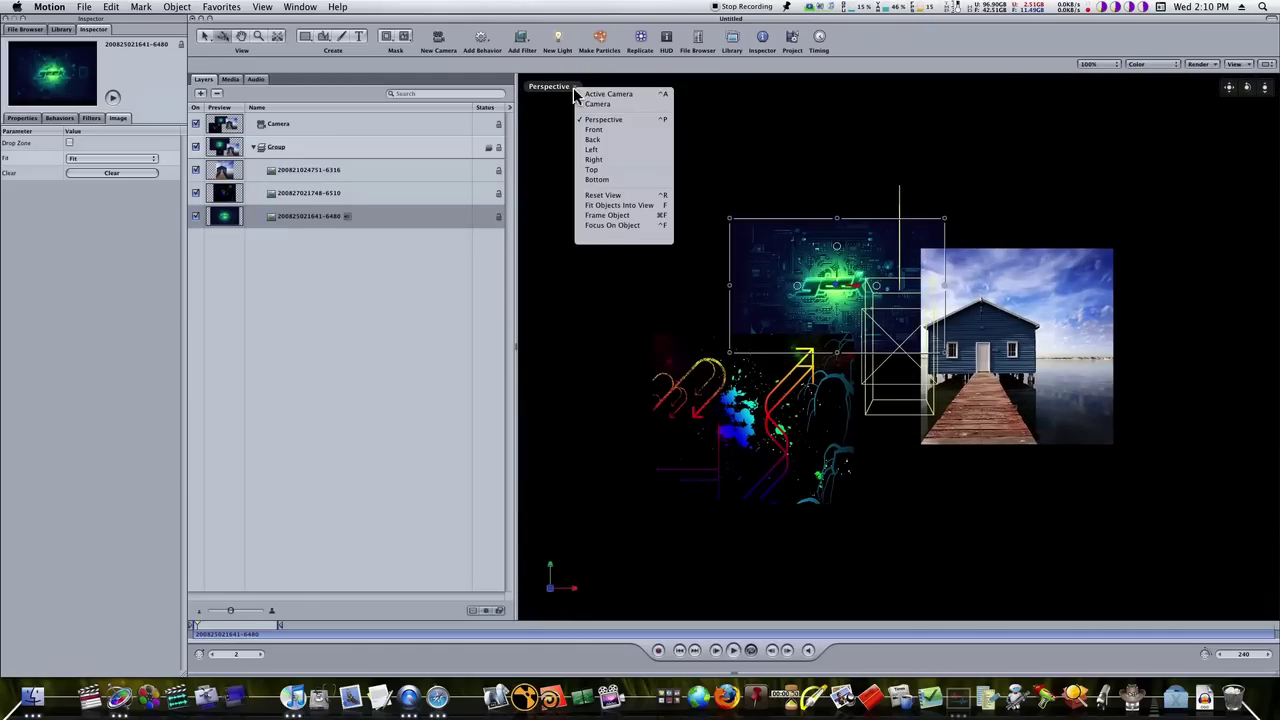
click(600, 94)
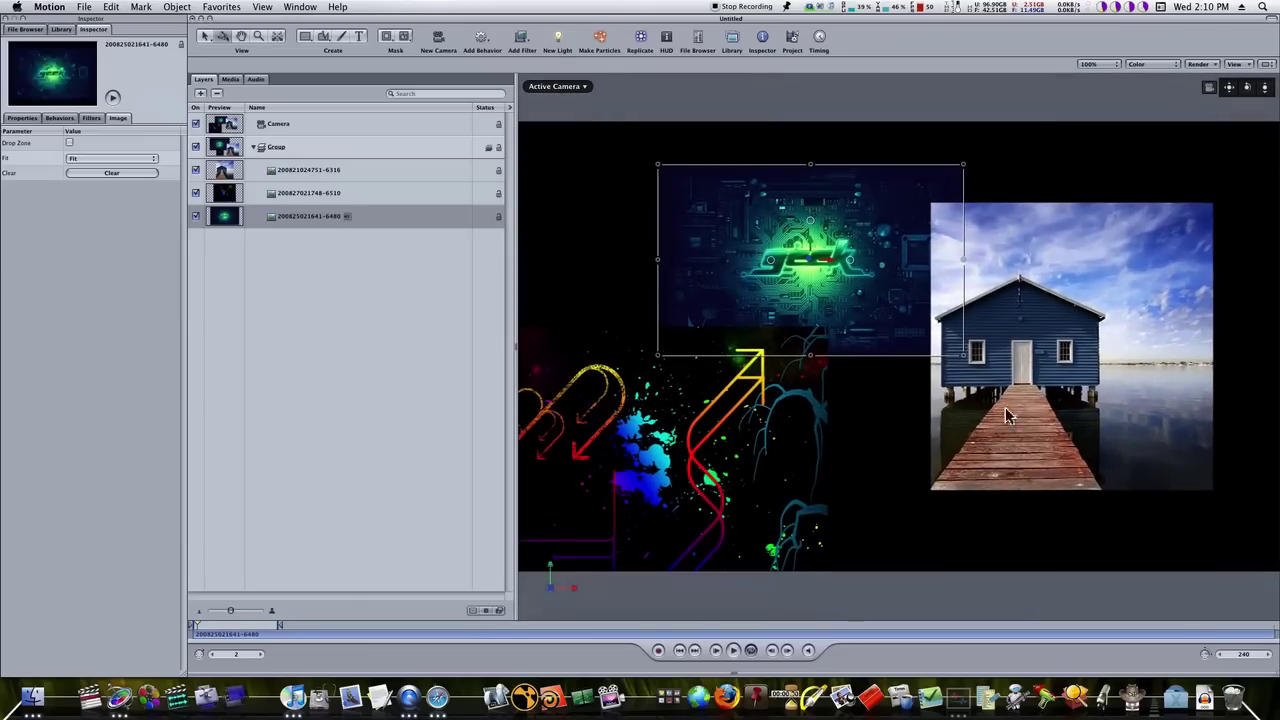
Step: Split the canvas into side-by-side Top and Active Camera views, narrowing the Top pane and enlarging its contents
click(878, 491)
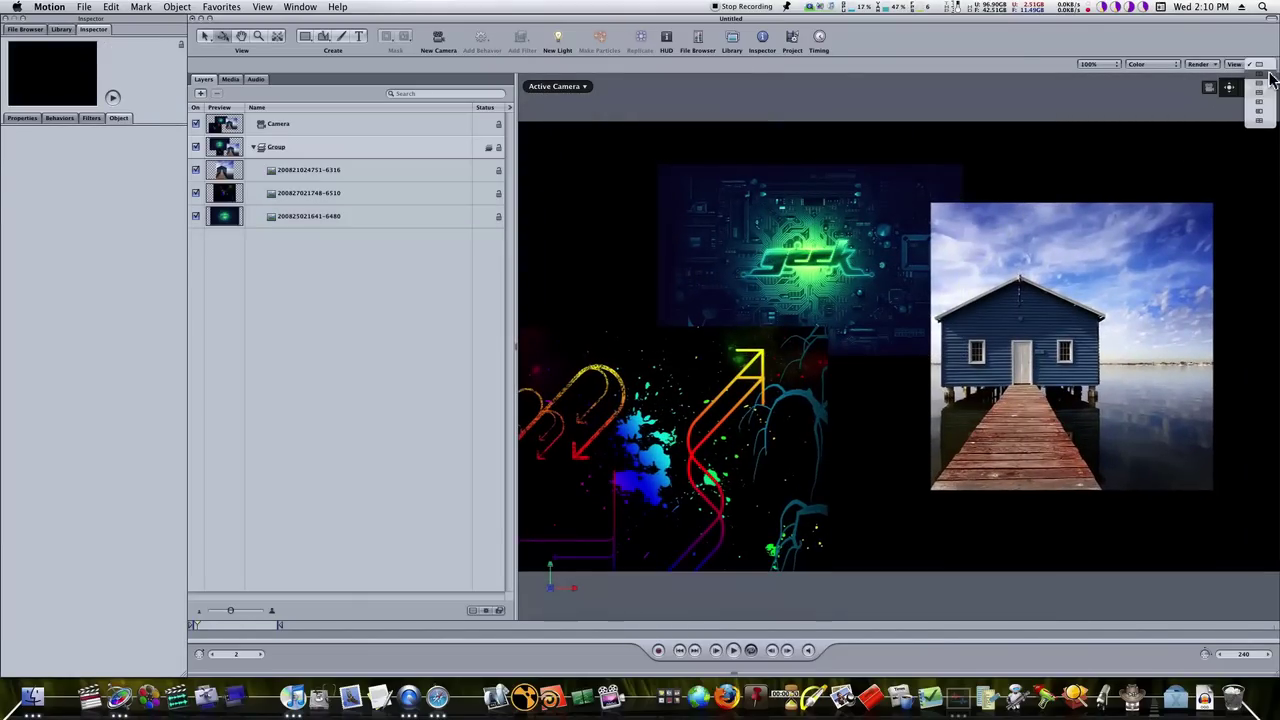
click(1268, 72)
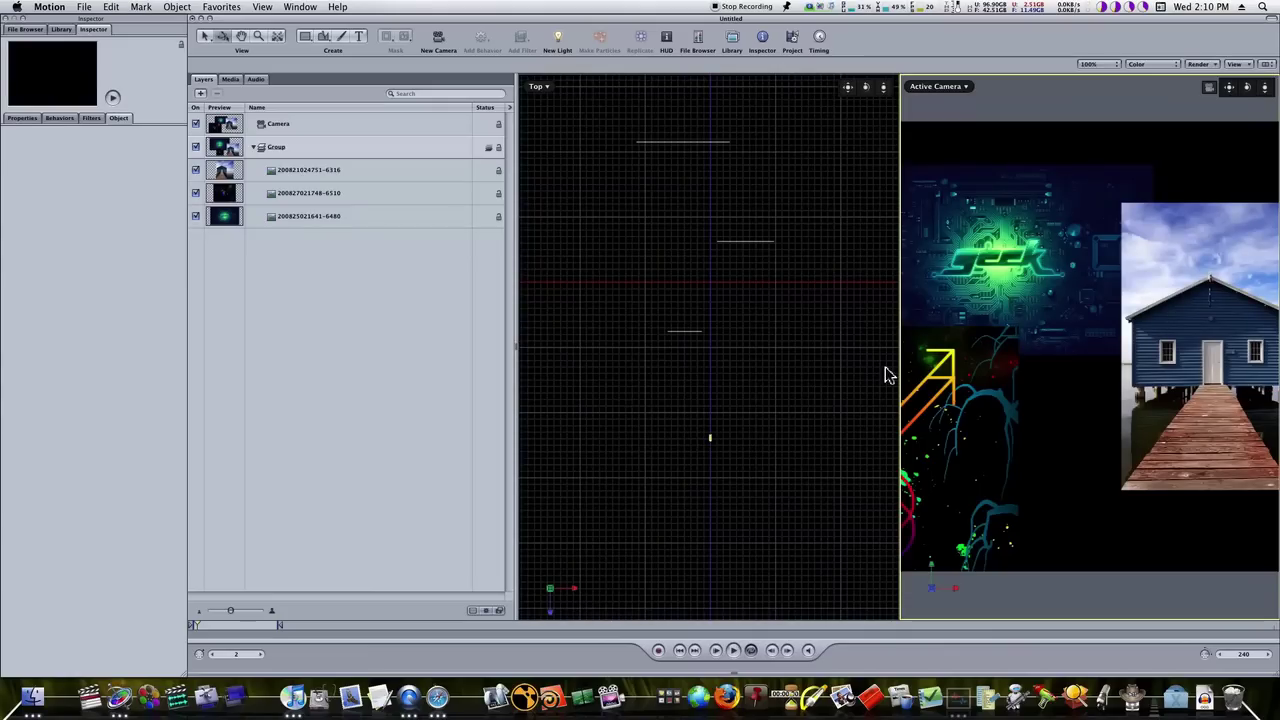
drag(897, 366, 690, 362)
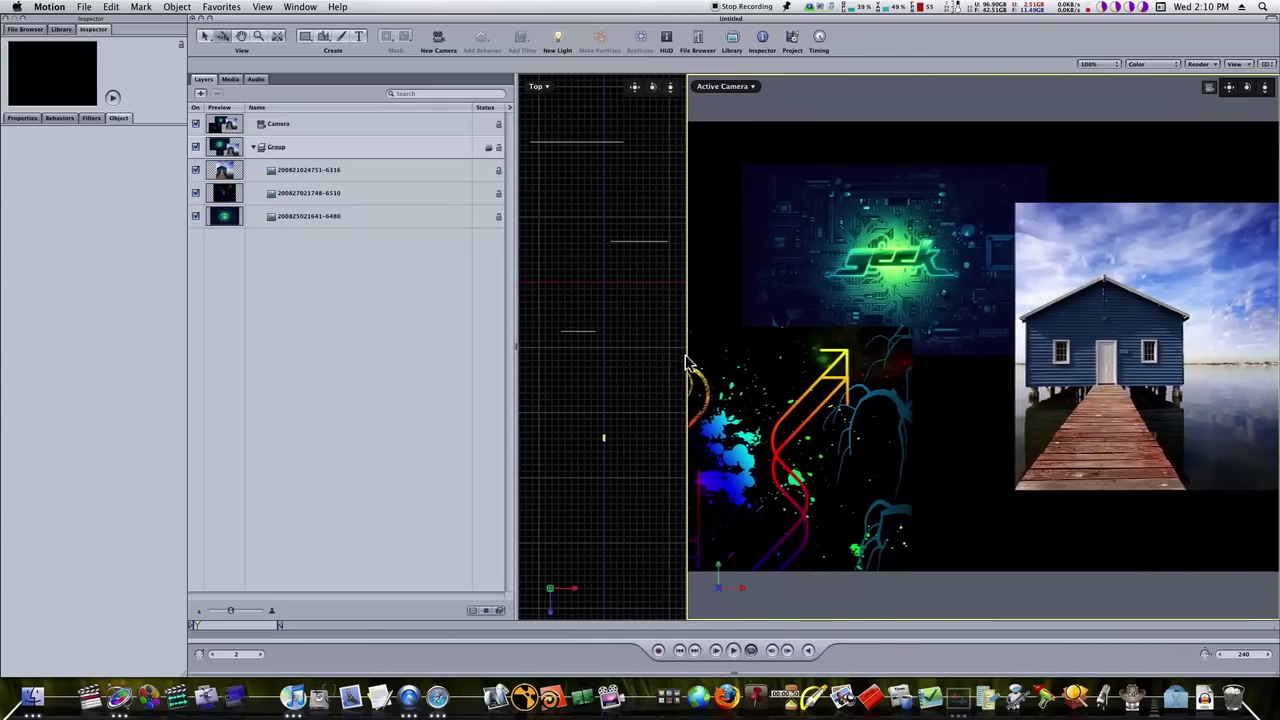
mouse_move(656, 88)
mouse_down()
mouse_move(667, 215)
mouse_move(666, 189)
mouse_up()
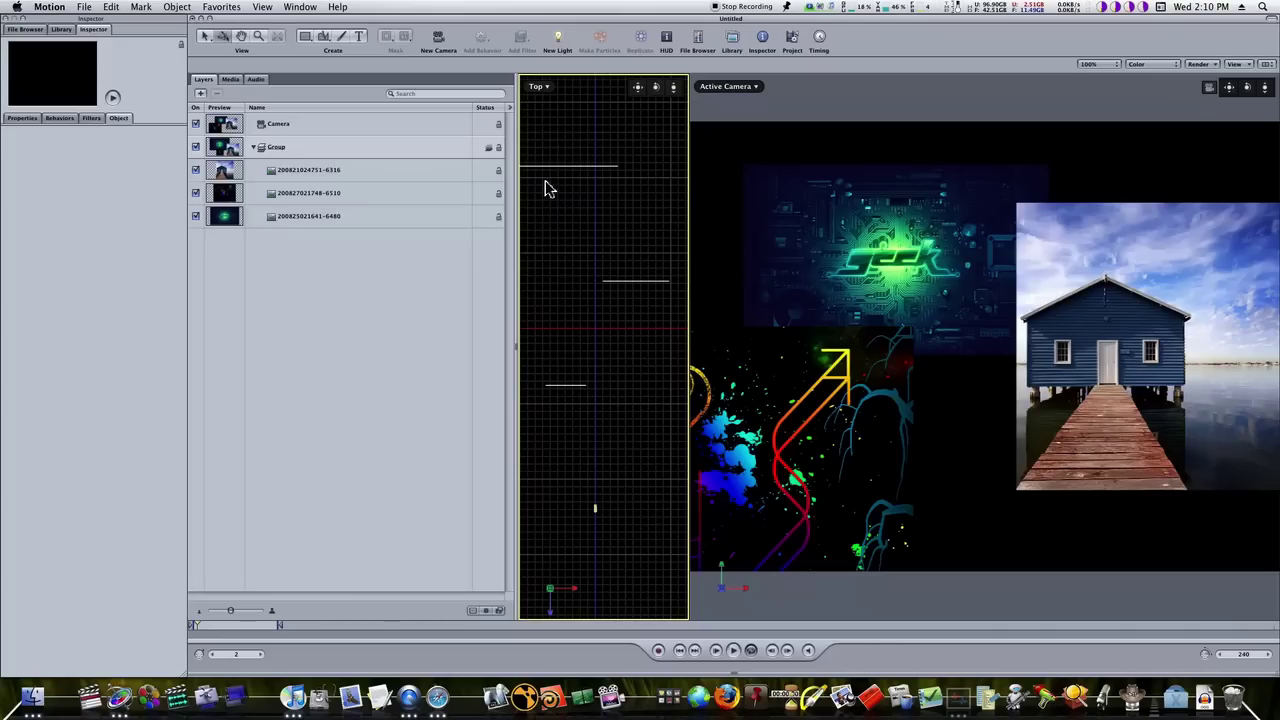
Step: Select the geek, boathouse and arrow images in turn to match each with its line in the Top view
click(812, 298)
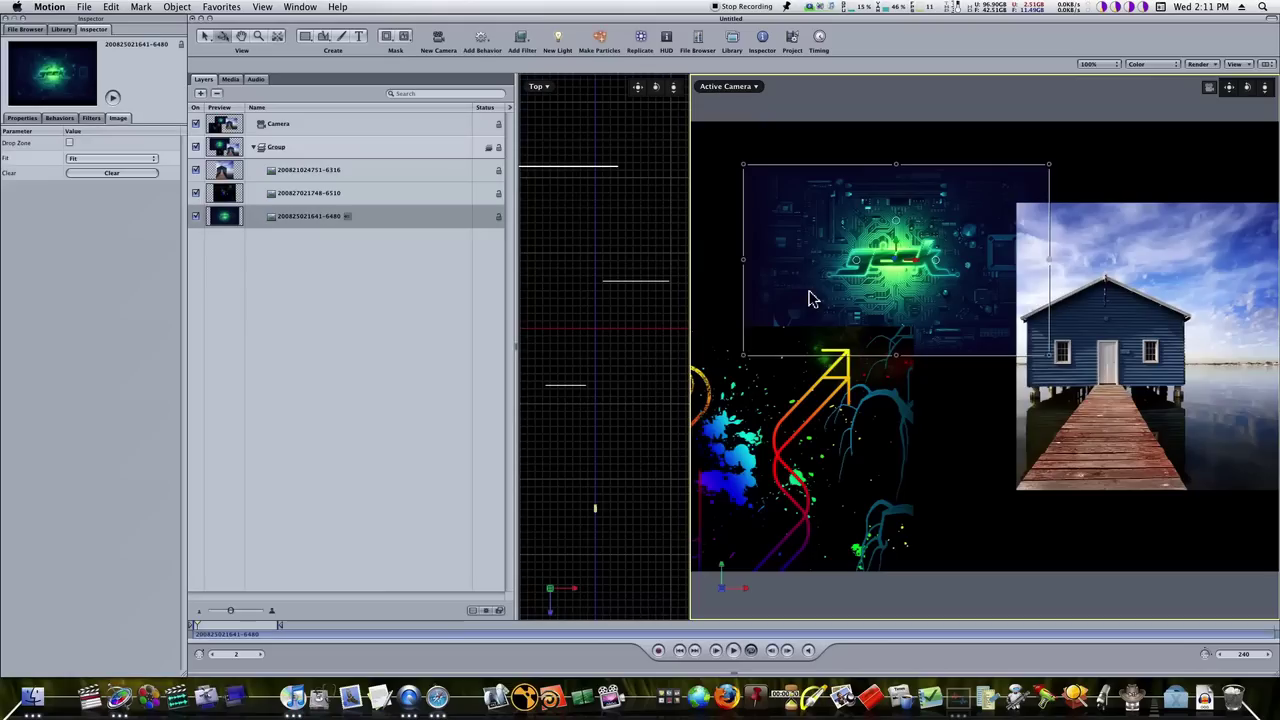
click(1090, 394)
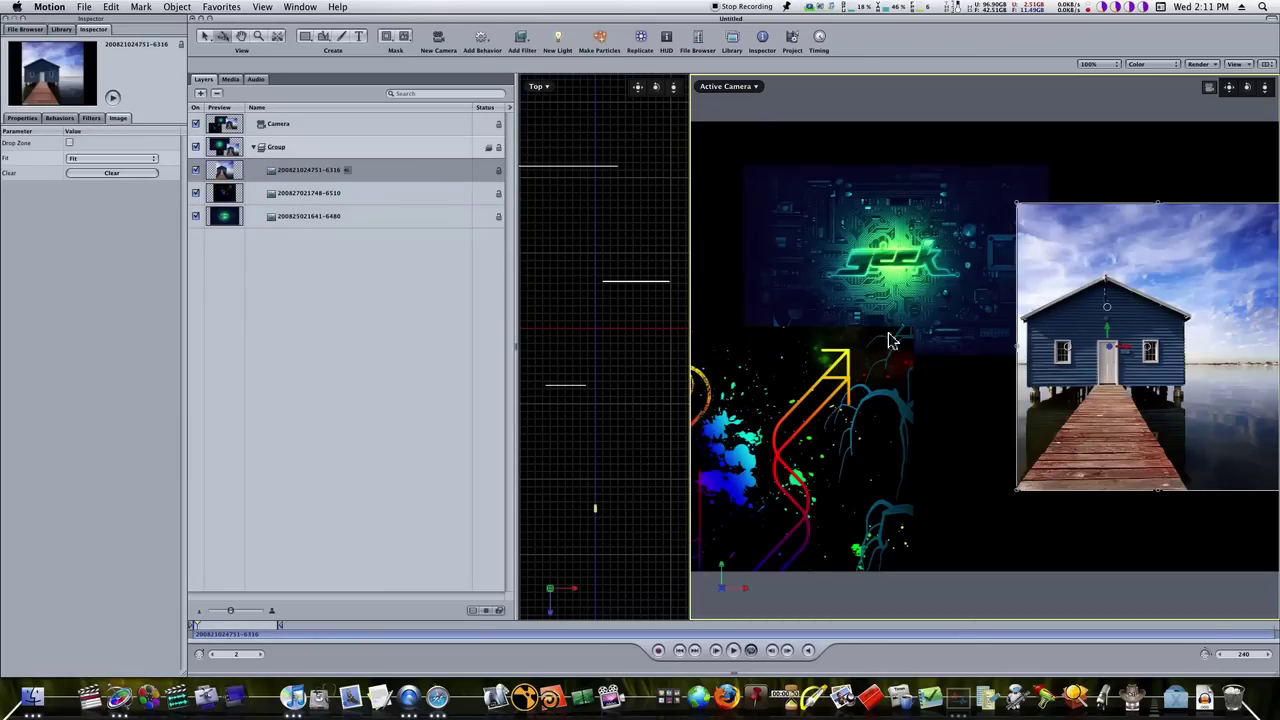
click(708, 407)
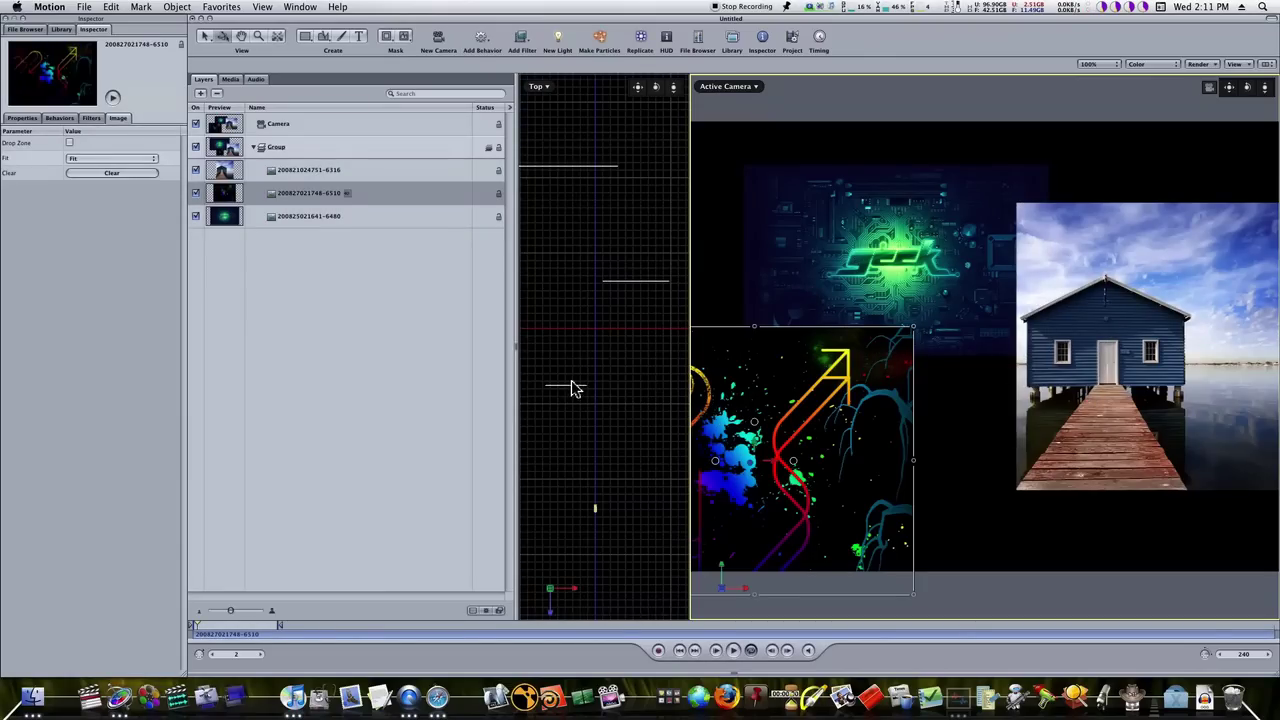
Step: Clear the selection and enable Depth of Field rendering for the canvas
click(398, 450)
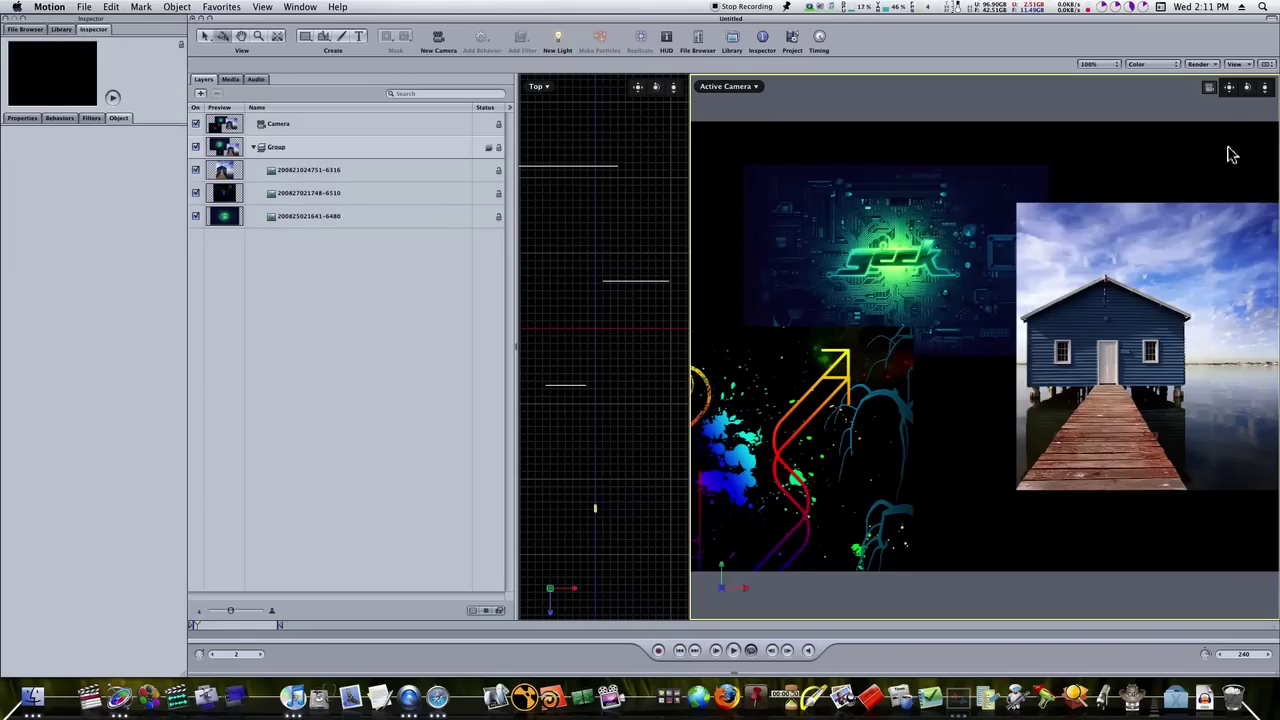
click(1201, 65)
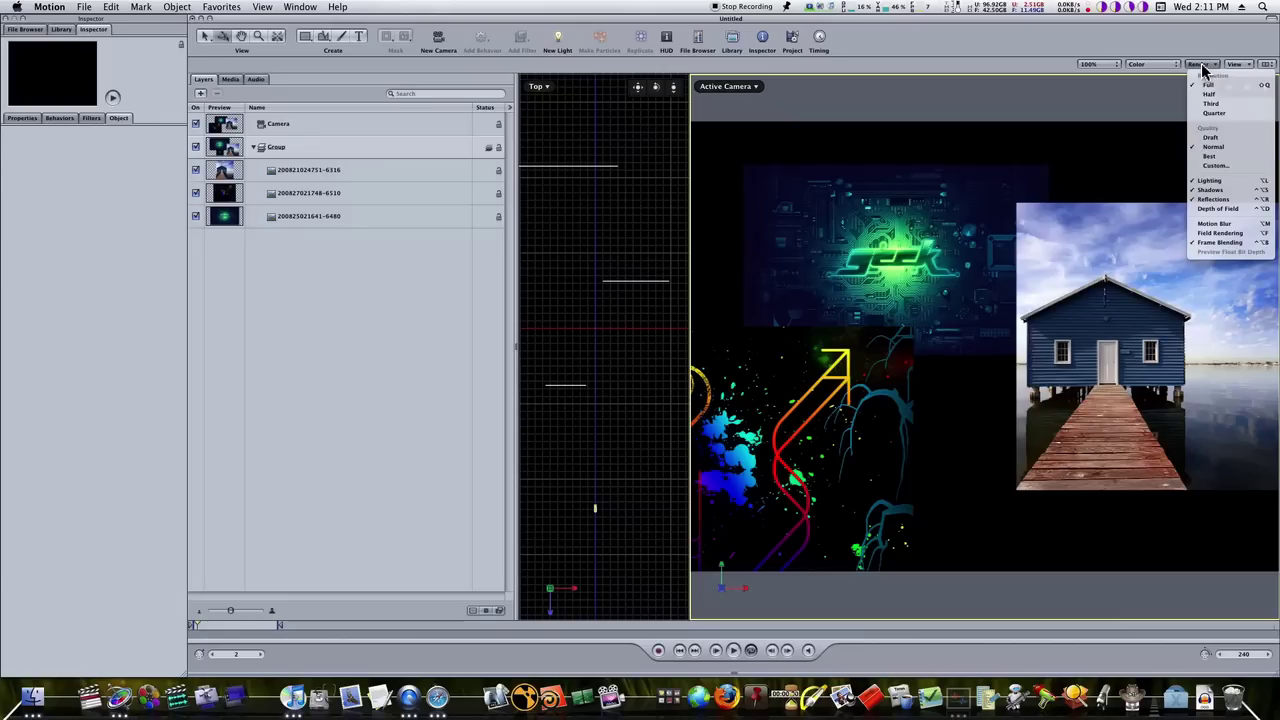
click(1227, 209)
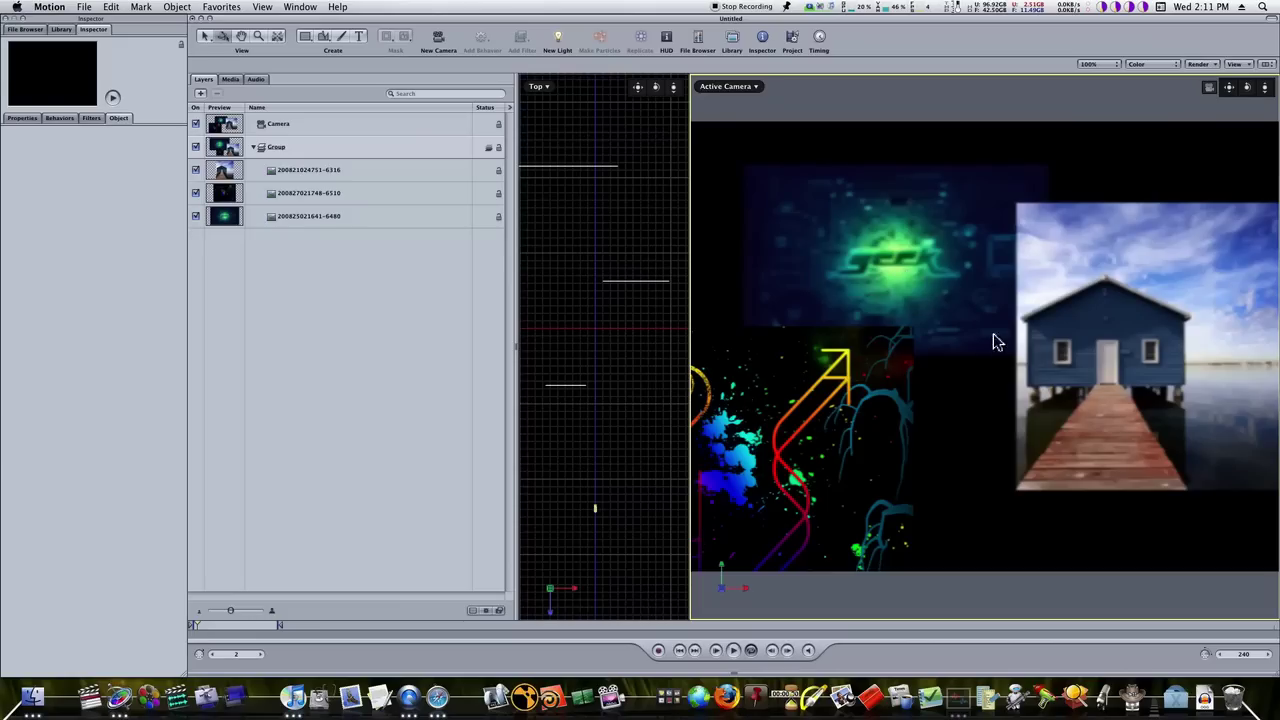
Step: Set the camera's DOF Blur Amount to 44
click(276, 124)
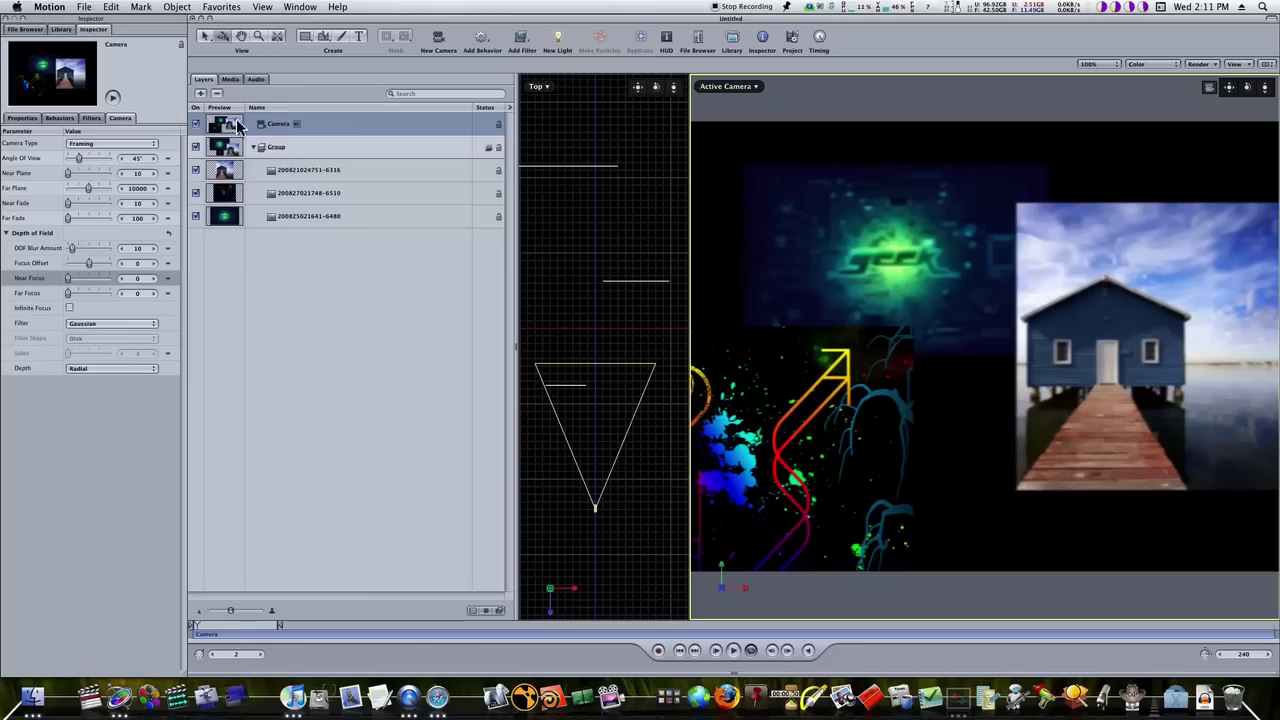
click(7, 233)
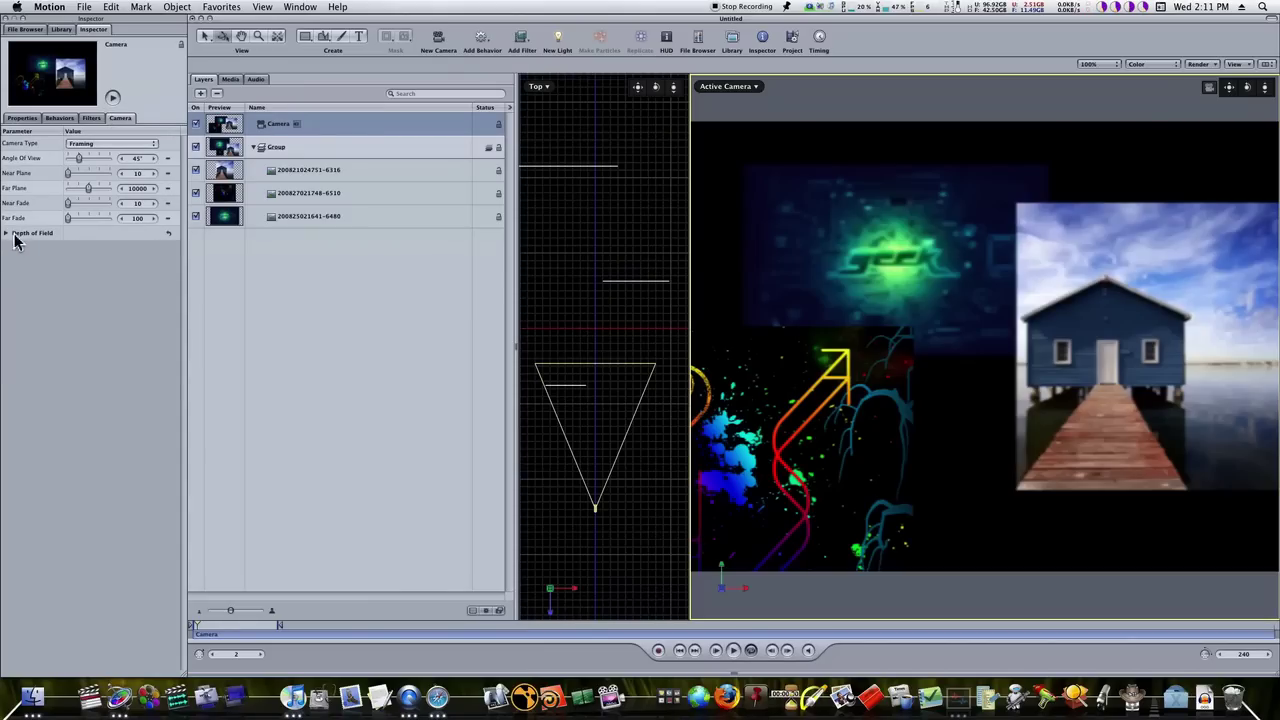
click(6, 233)
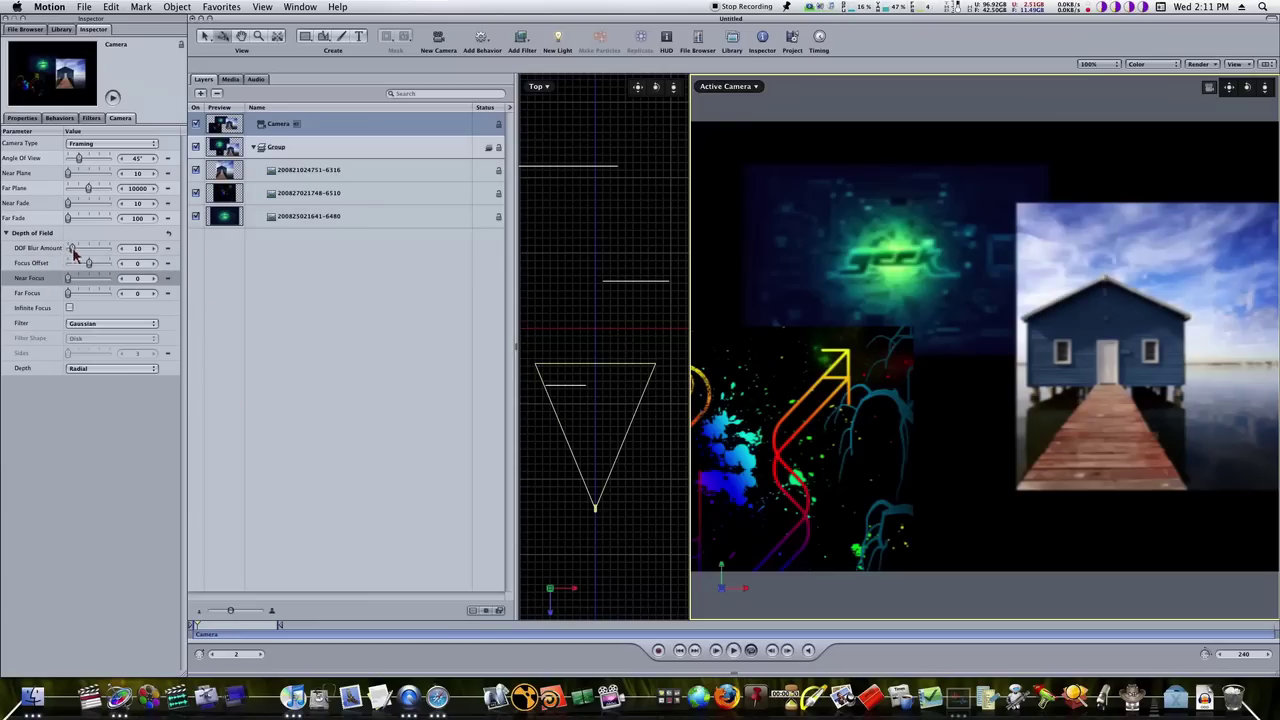
drag(72, 252, 99, 250)
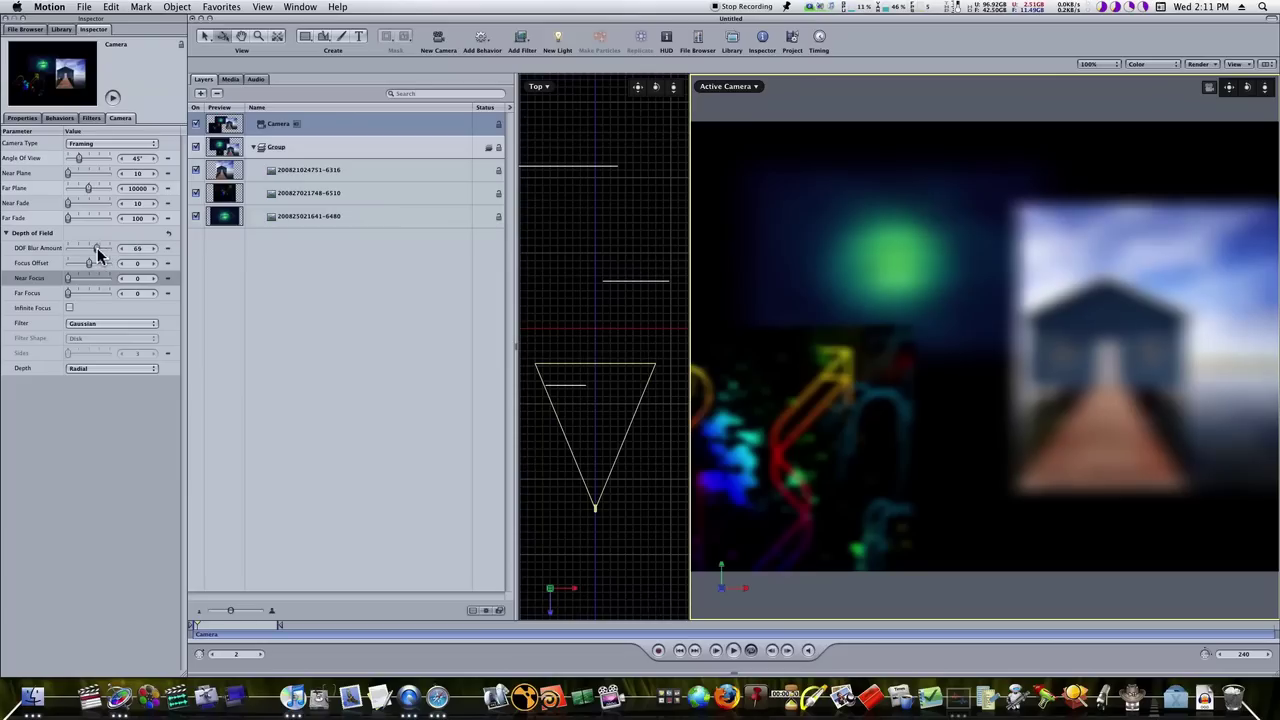
drag(97, 252, 87, 248)
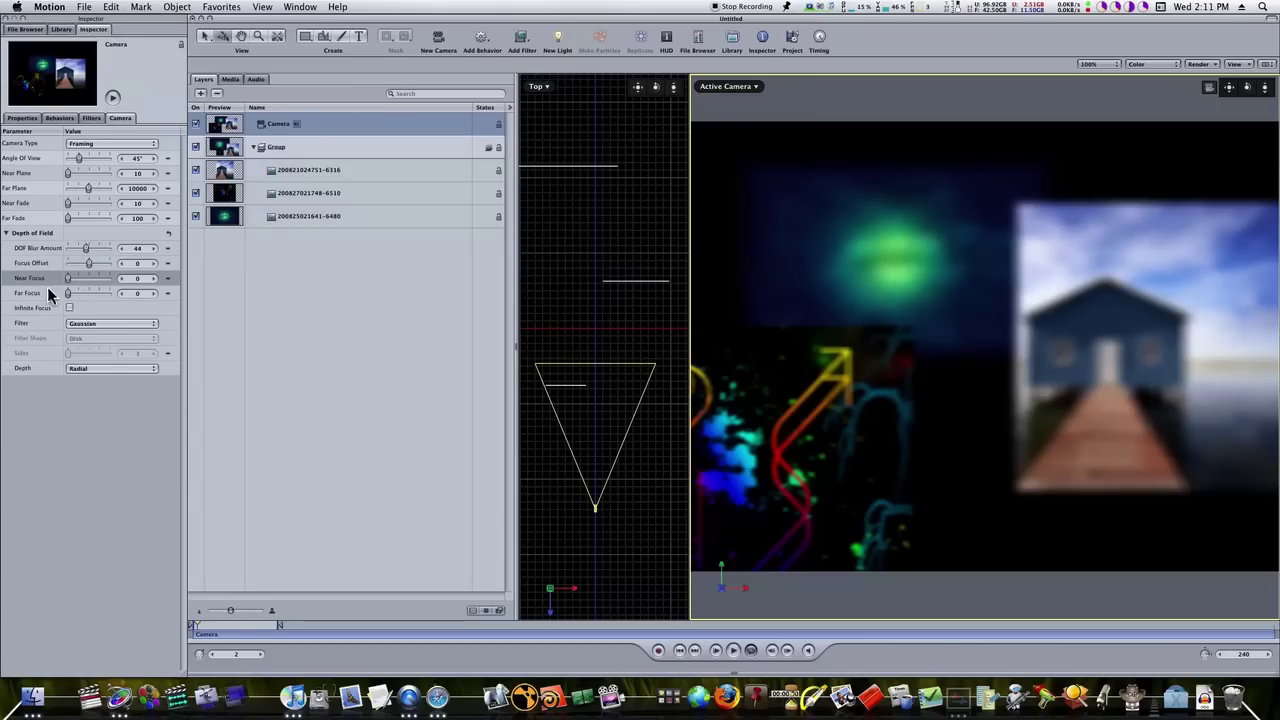
Step: Try the Planar depth option, restore Radial, and look at the blur filter choices without leaving Gaussian
click(109, 369)
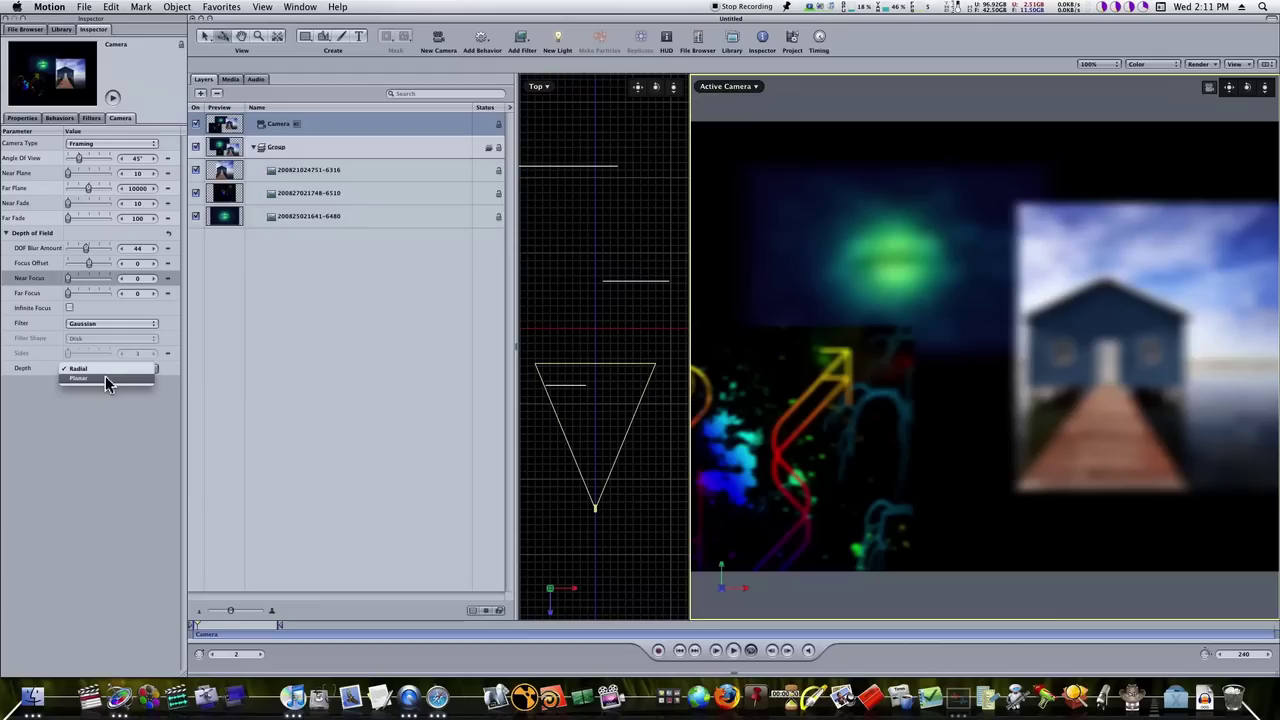
click(107, 377)
click(106, 370)
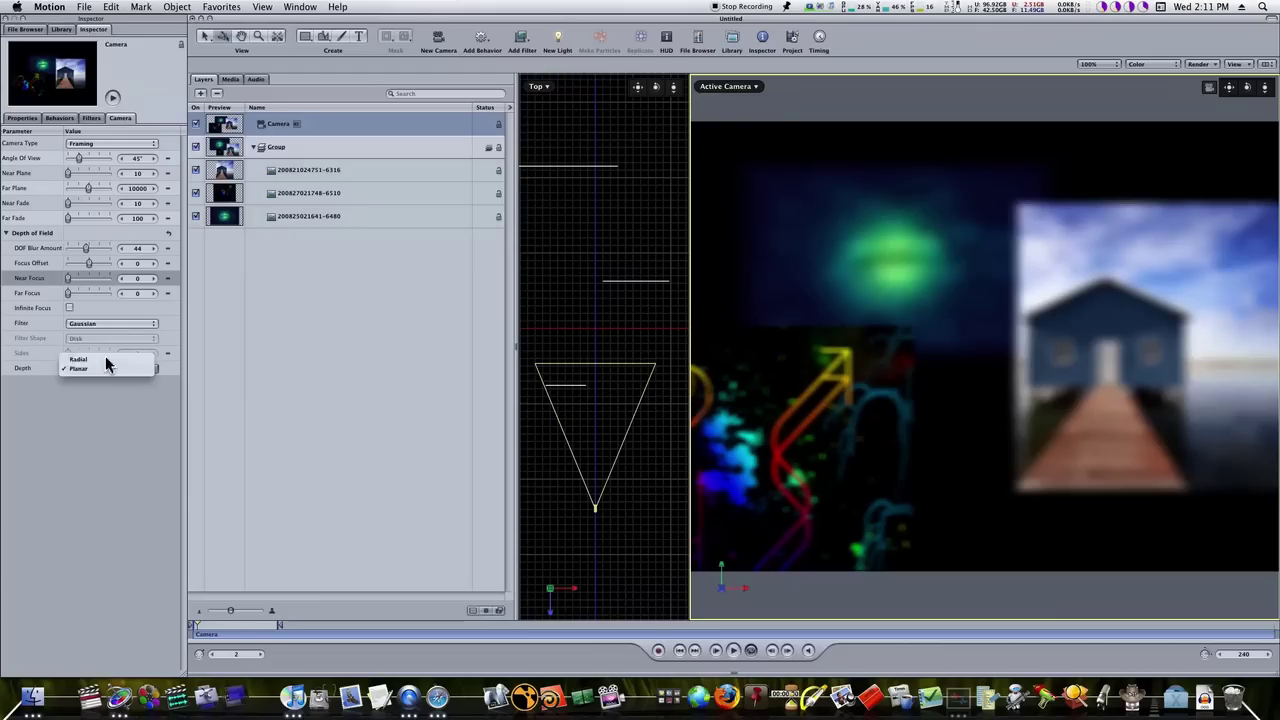
click(105, 356)
click(118, 322)
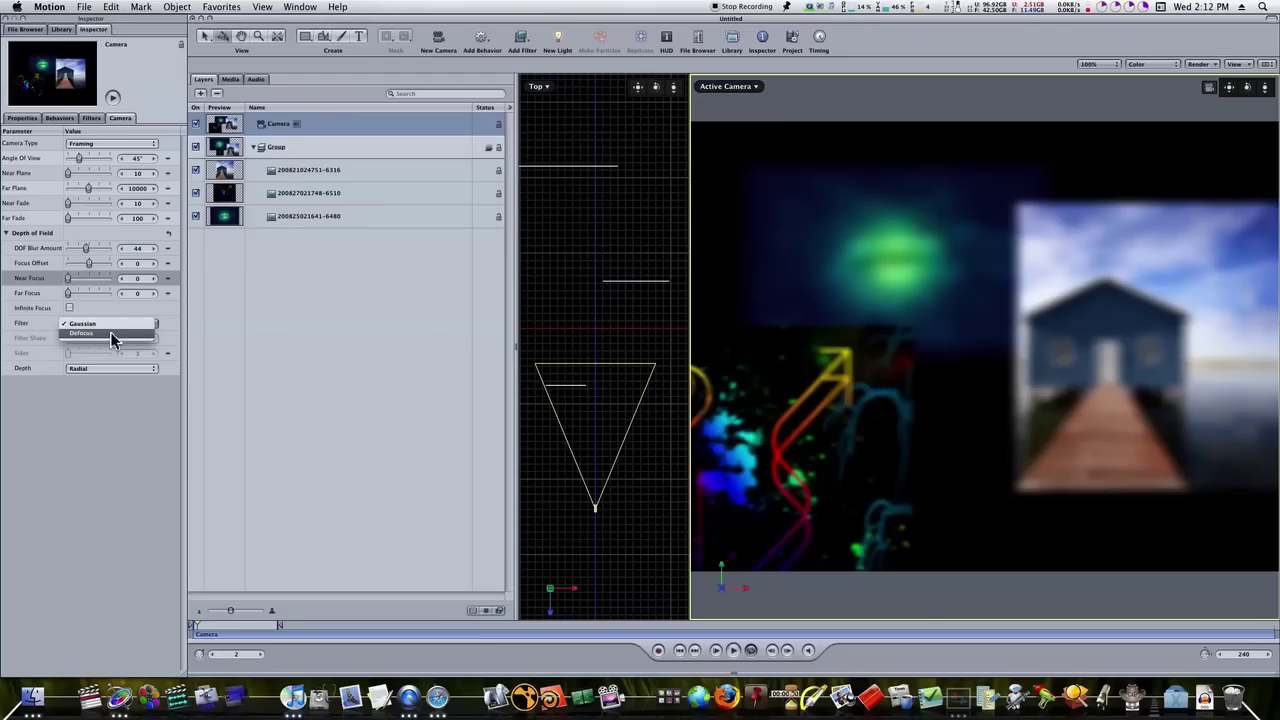
click(115, 429)
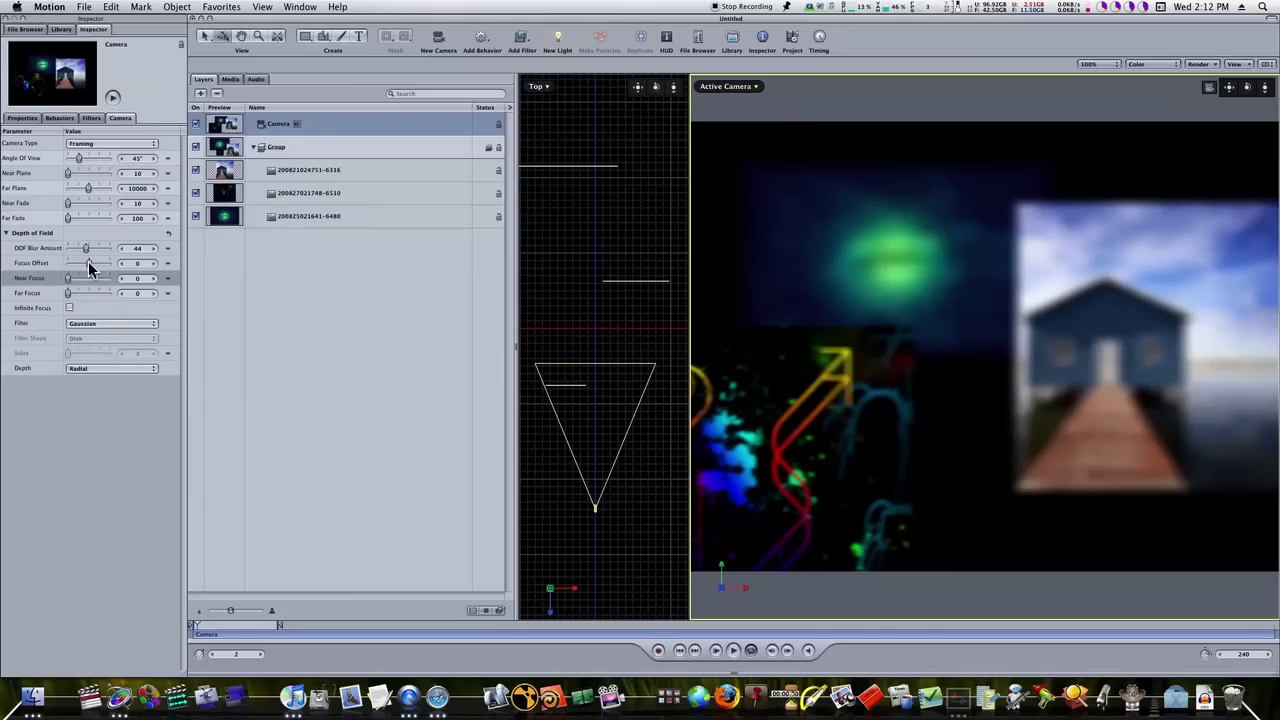
Step: Set the camera's Focus Offset to -230 so the focal plane lies on the arrow artwork
drag(88, 261, 88, 261)
drag(88, 262, 93, 263)
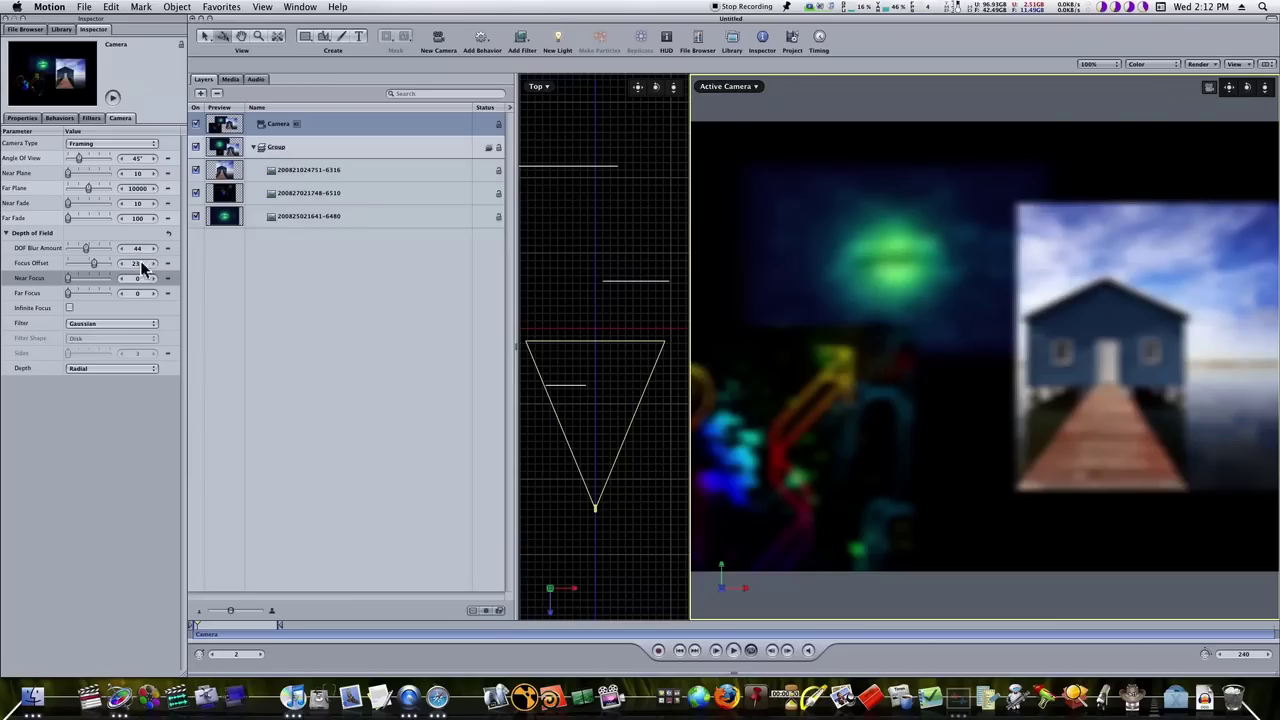
drag(144, 261, 56, 261)
drag(38, 262, 20, 262)
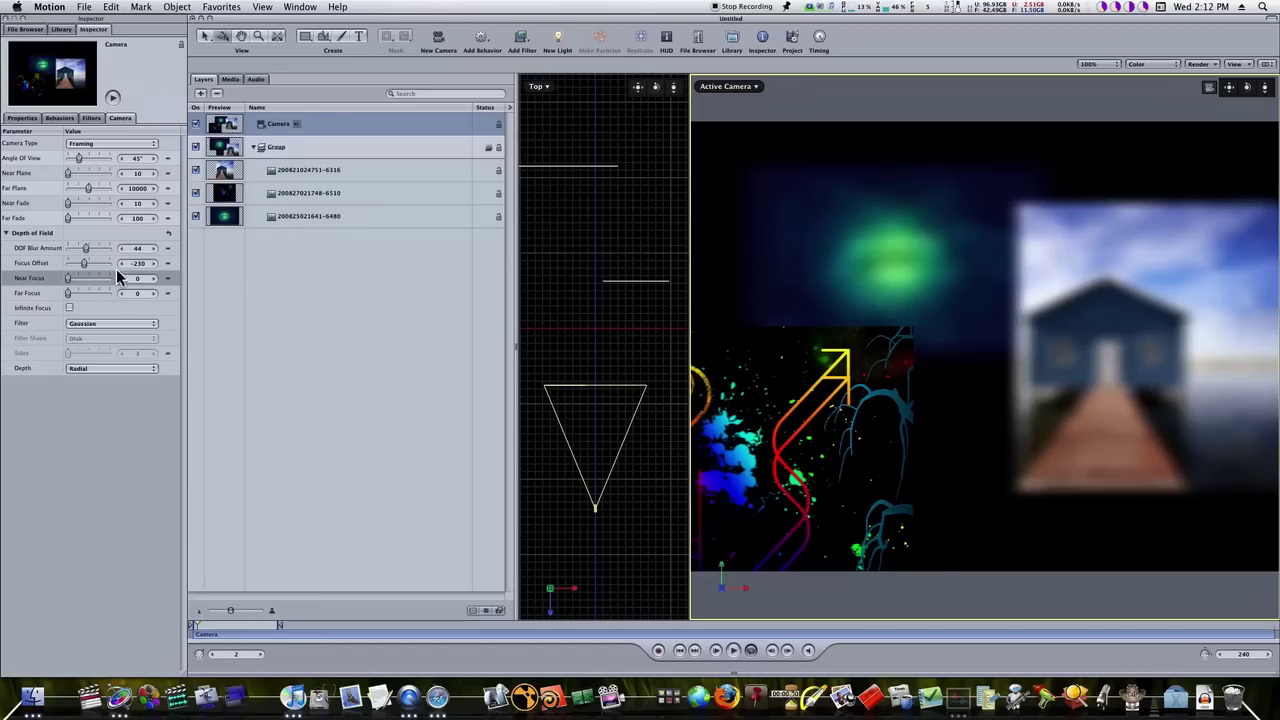
Step: Push the focal plane back onto the blue boathouse picture by setting Focus Offset to 880
drag(125, 268, 242, 273)
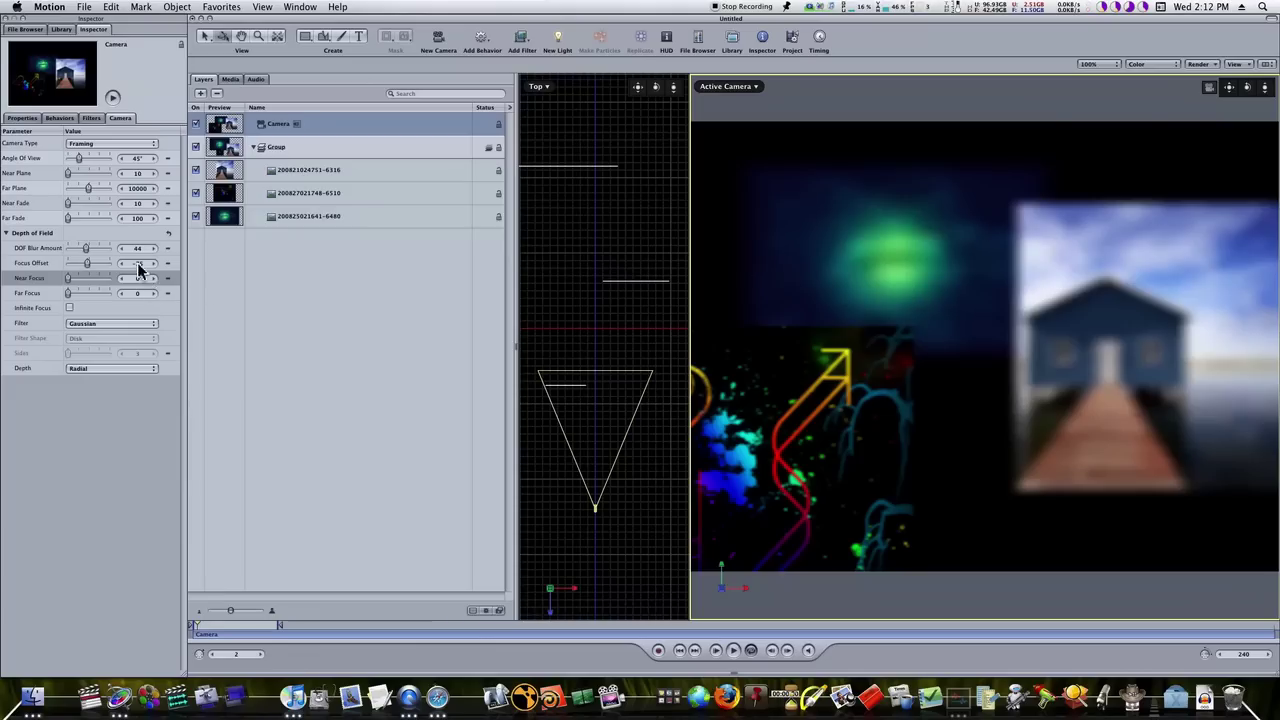
drag(137, 264, 733, 324)
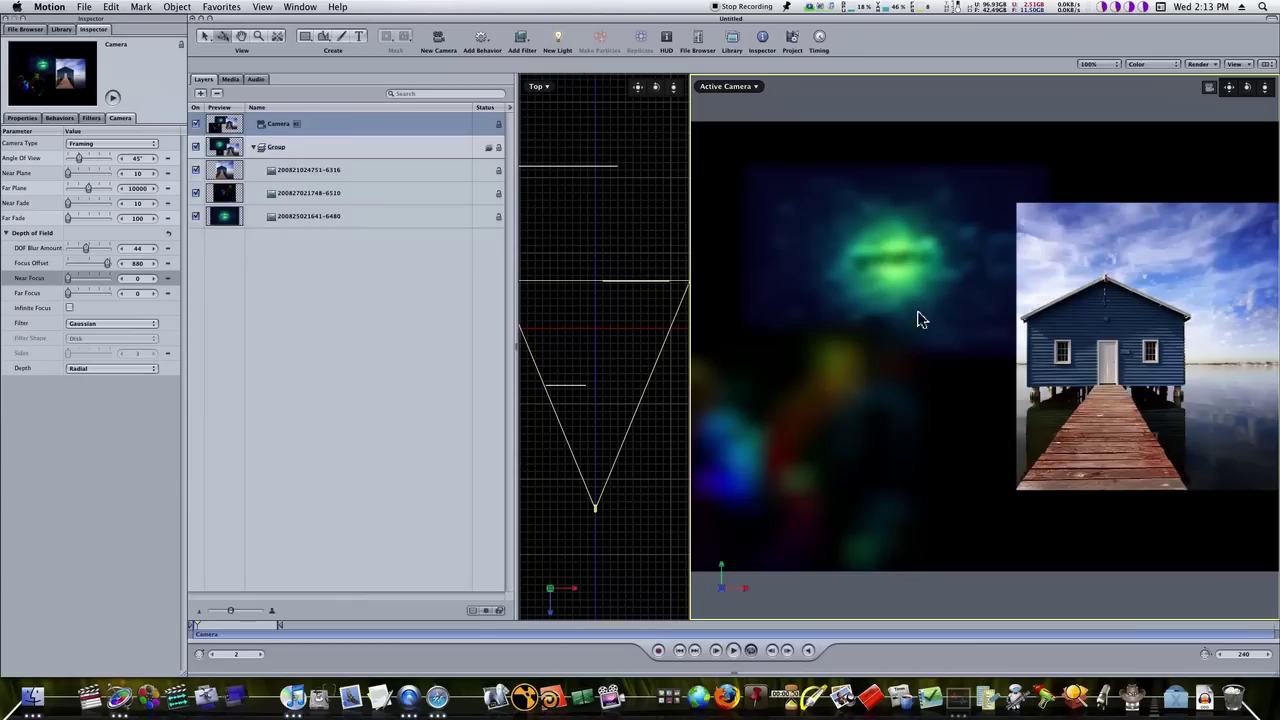
Step: Move the focal plane onto the farthest image, the geek circuit picture, by setting Focus Offset to 2080
drag(138, 268, 380, 286)
drag(596, 293, 745, 298)
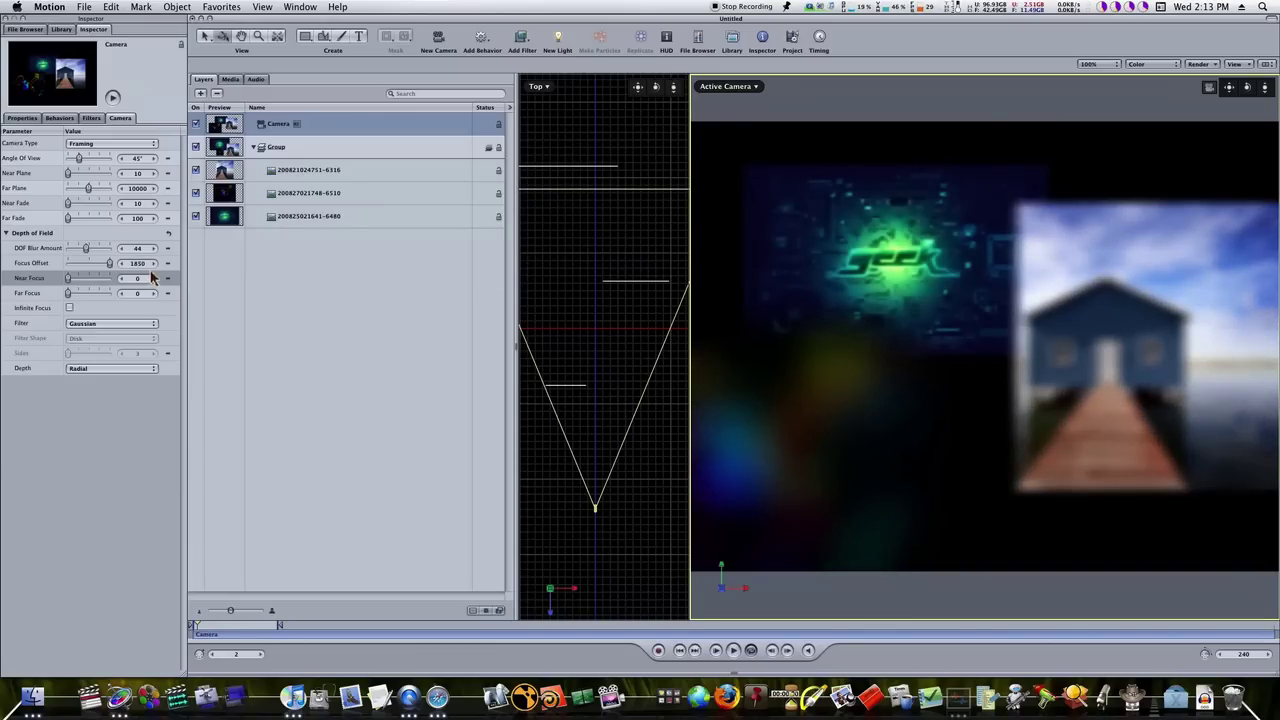
drag(138, 268, 910, 328)
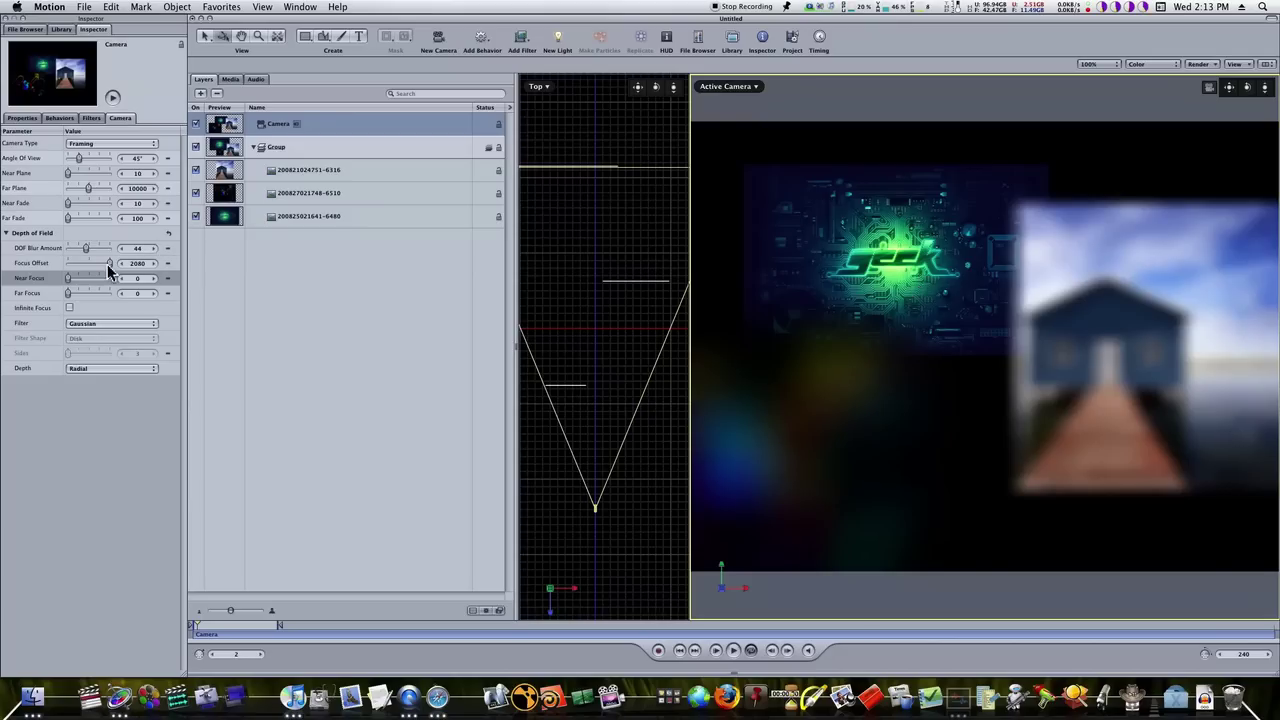
Step: Try Focus Offset at -239 on the arrow artwork, reset the Depth of Field settings, and raise DOF Blur Amount to 50
drag(110, 270, 83, 268)
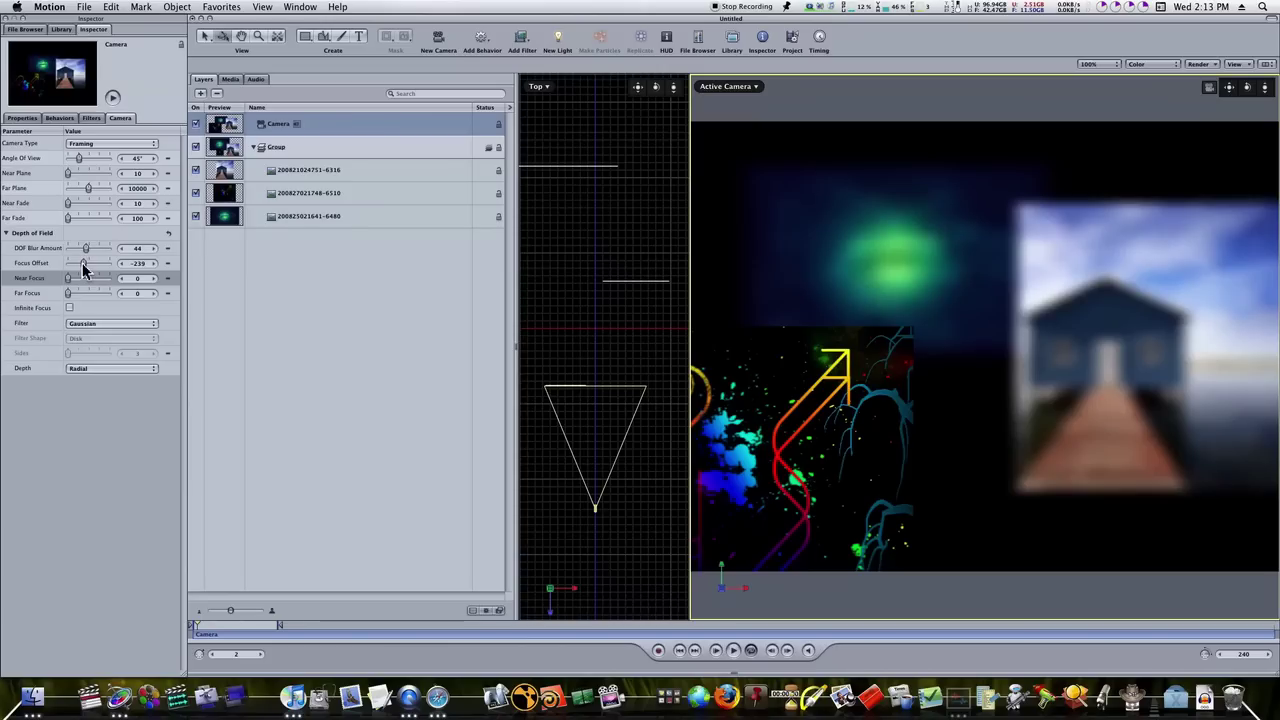
click(168, 233)
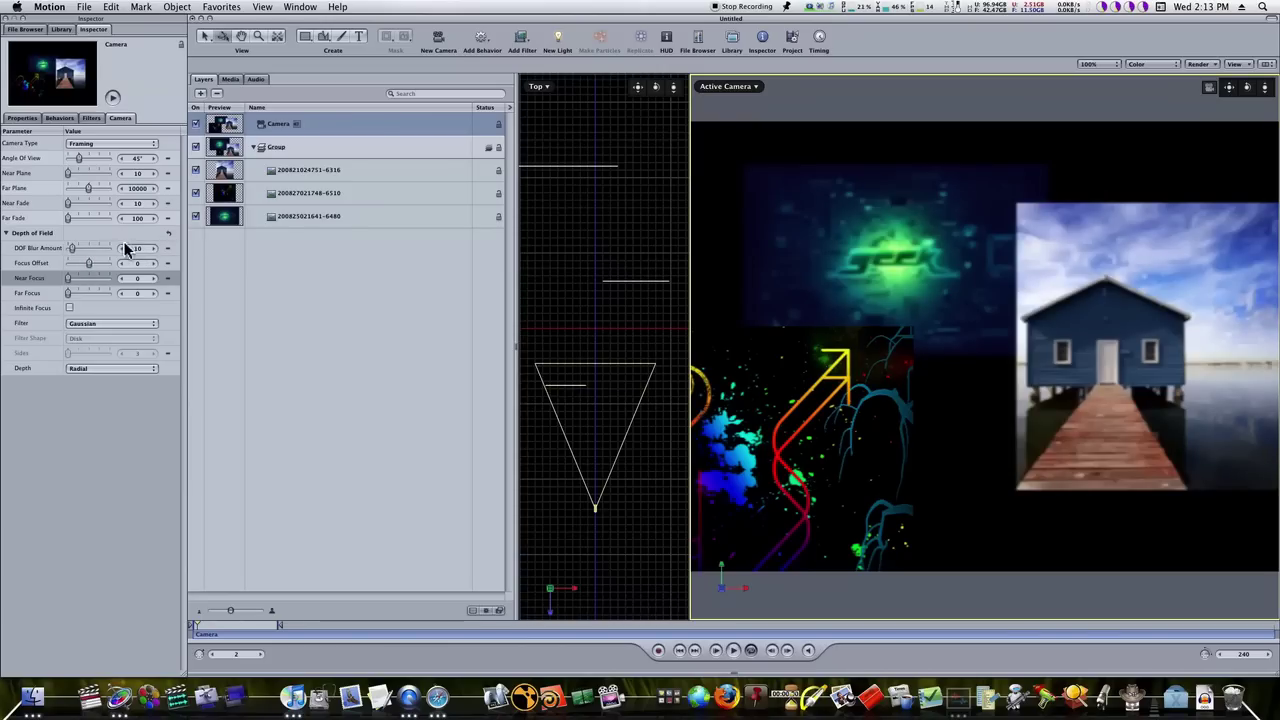
click(90, 251)
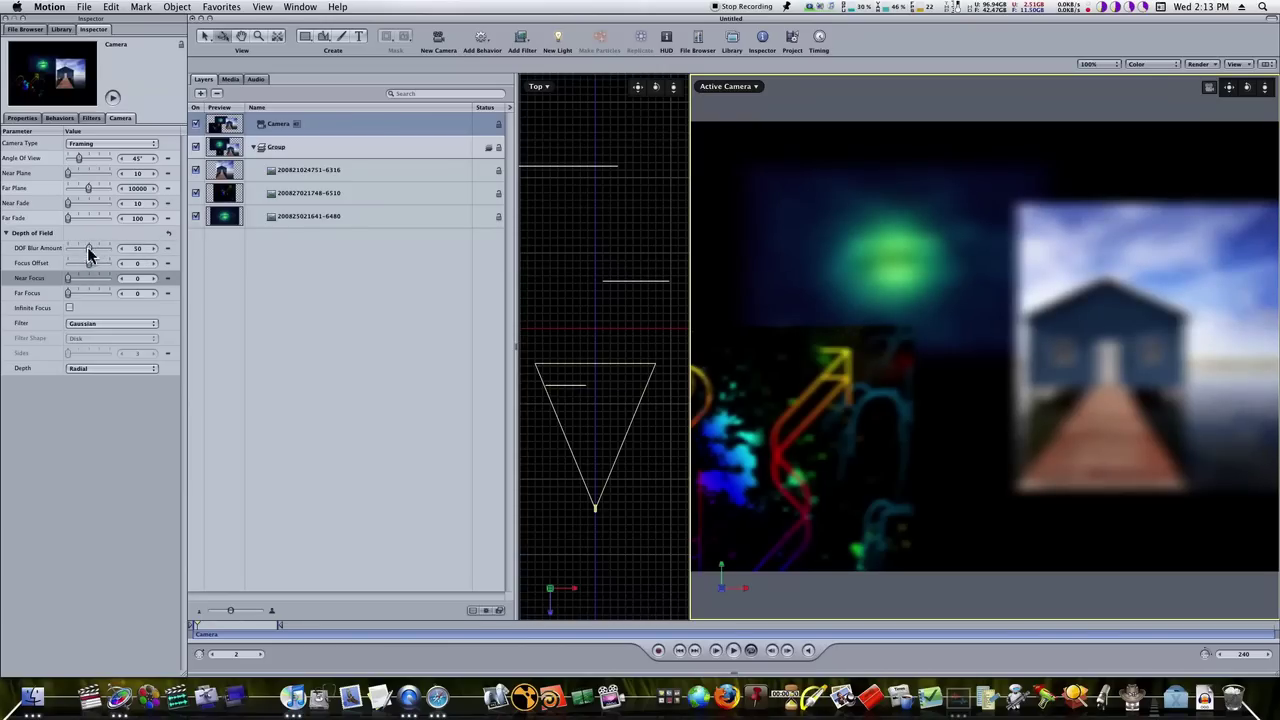
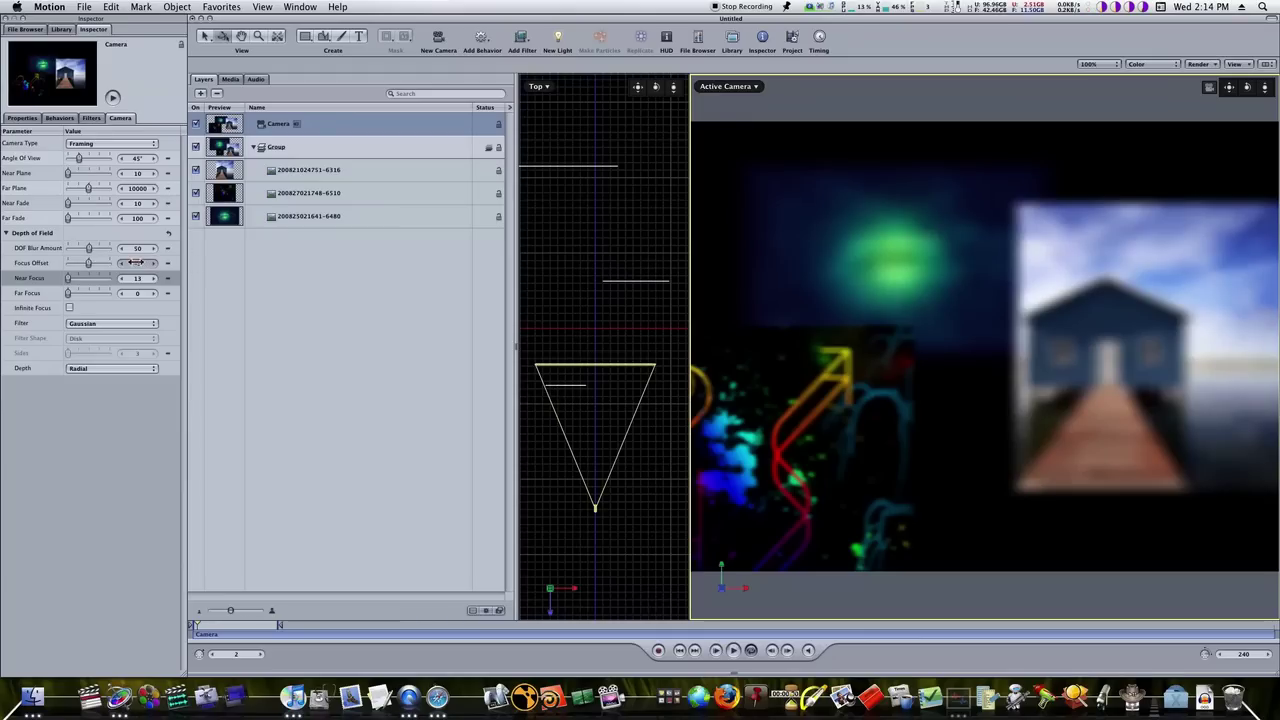
Step: Set Focus Offset to 102 and extend Near Focus to 344 so the focus range reaches the arrow artwork
drag(127, 262, 203, 292)
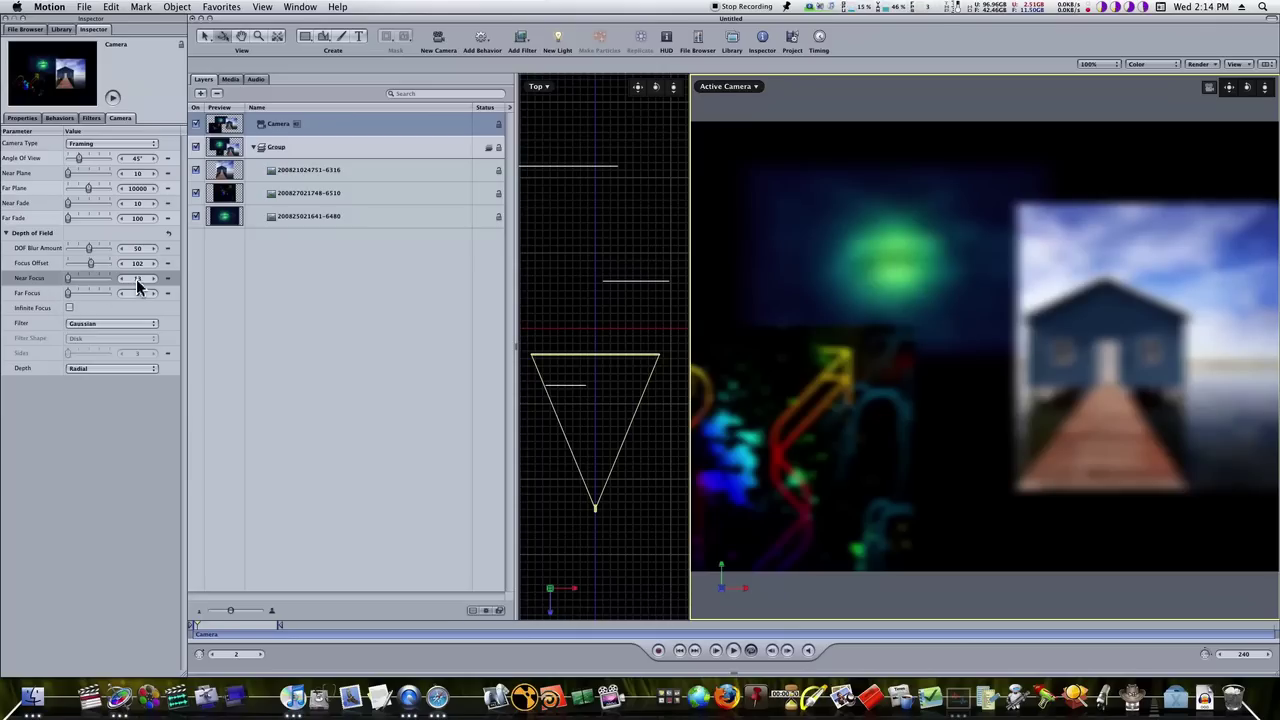
drag(136, 279, 179, 286)
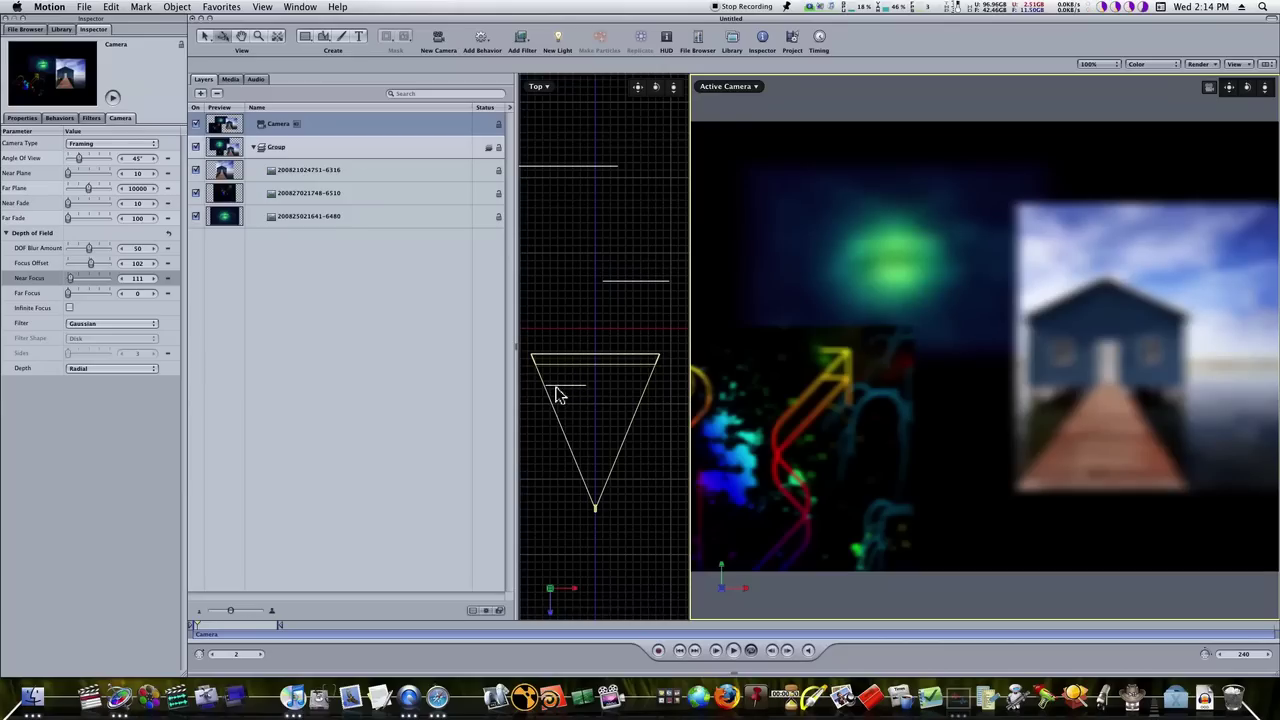
click(766, 432)
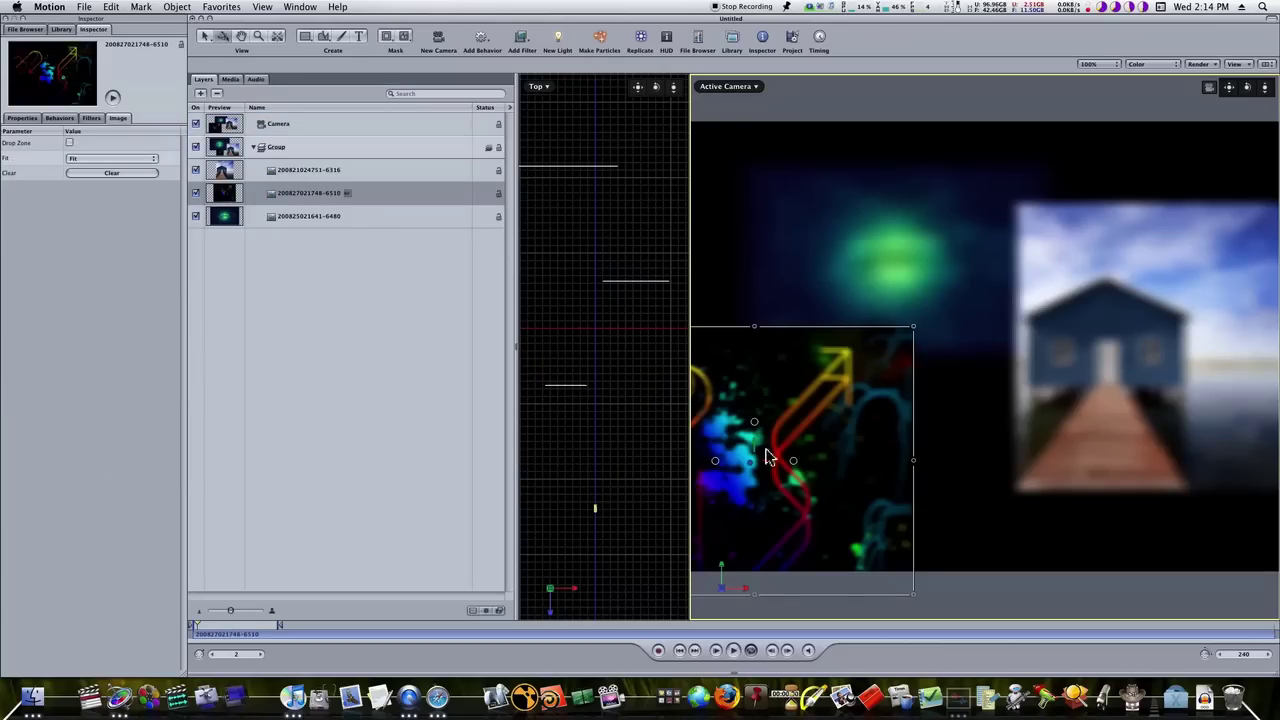
click(289, 123)
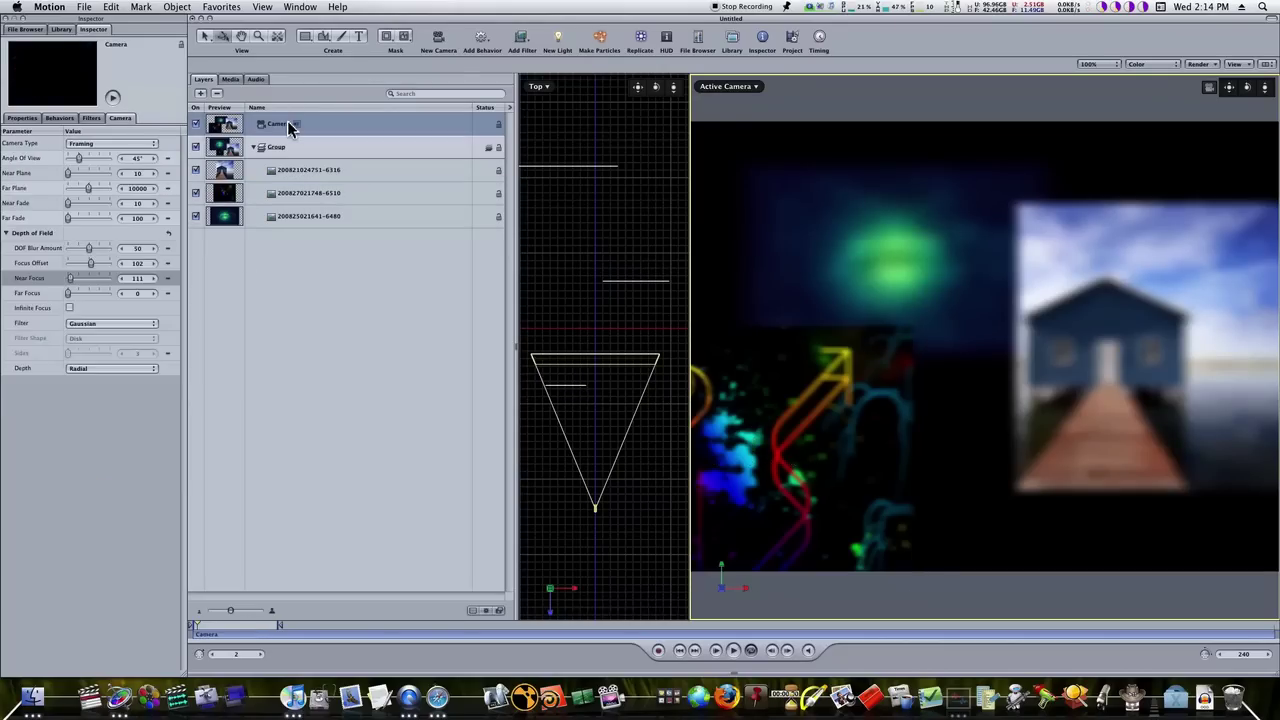
drag(134, 278, 285, 328)
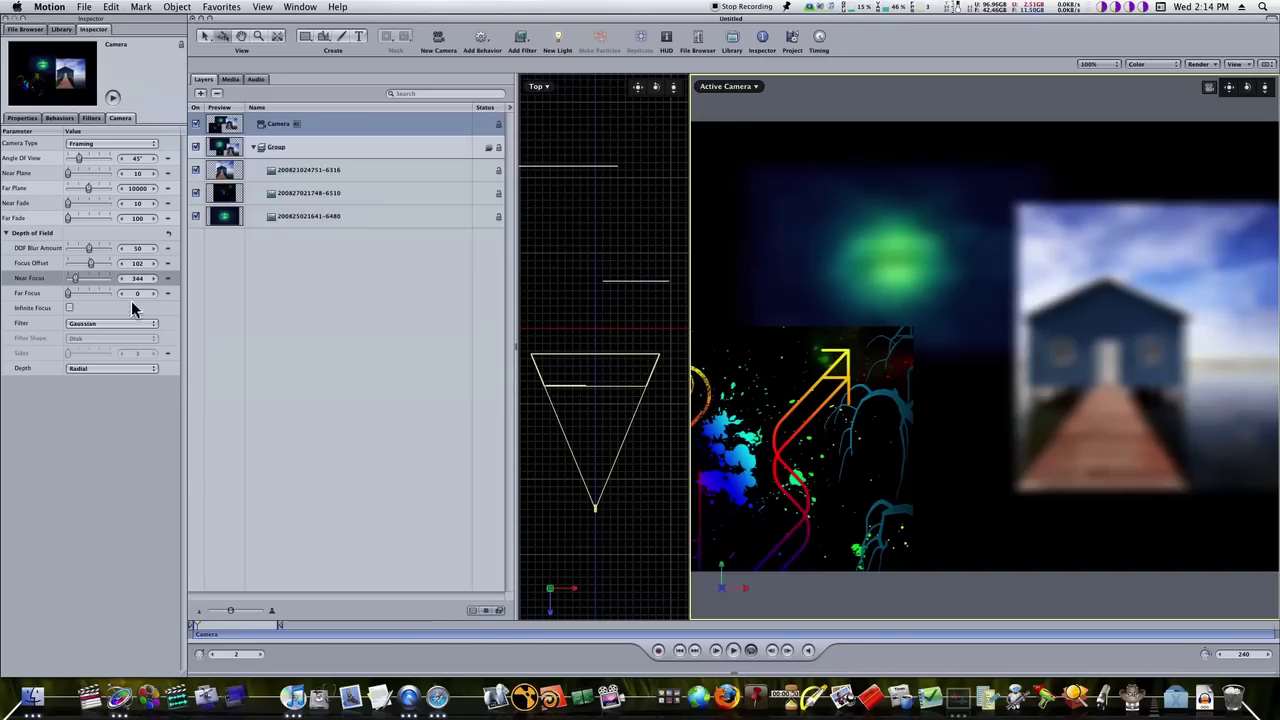
Step: Extend Far Focus to 767 to reach the blue boathouse picture, and check both images' positions against the focus range
drag(134, 292, 616, 318)
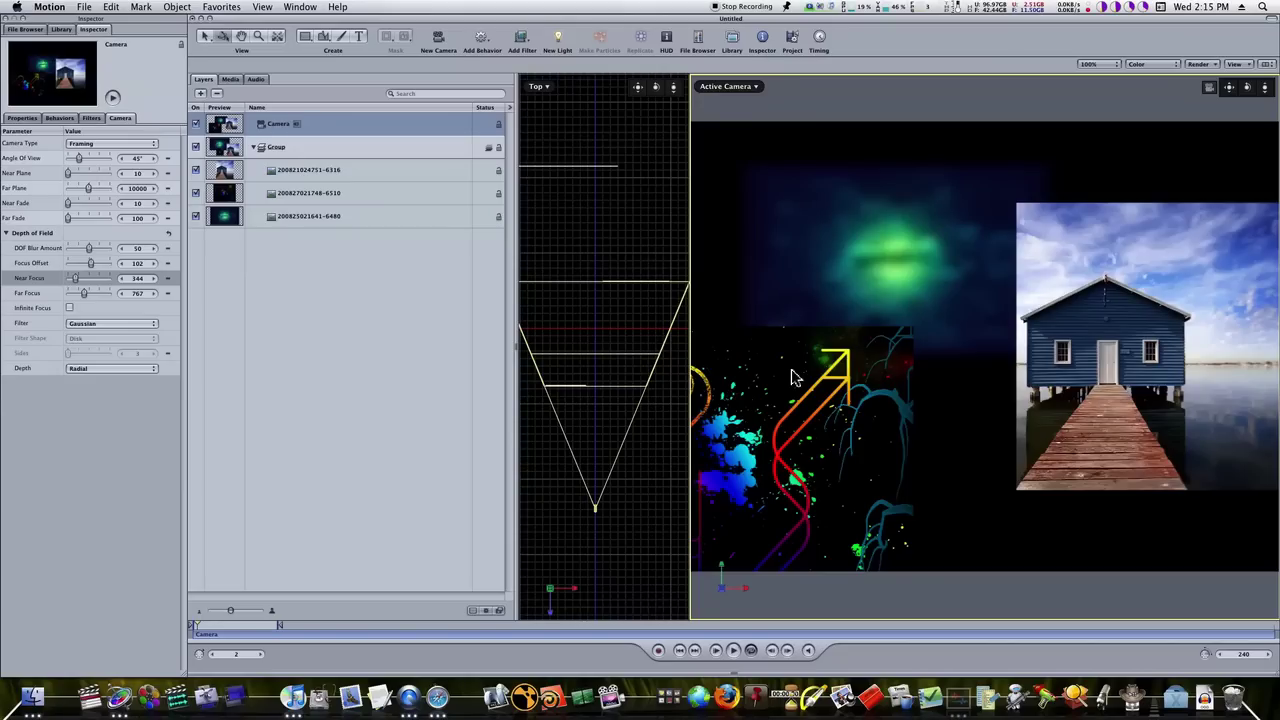
click(1062, 322)
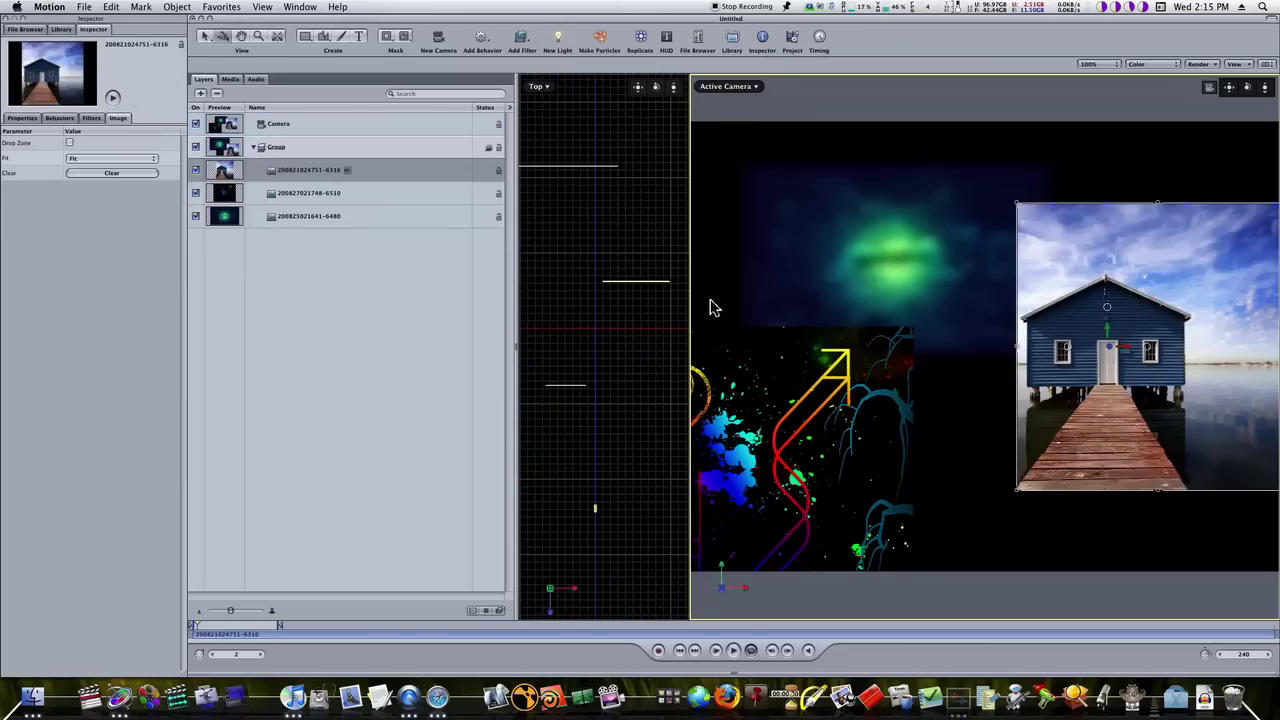
click(563, 390)
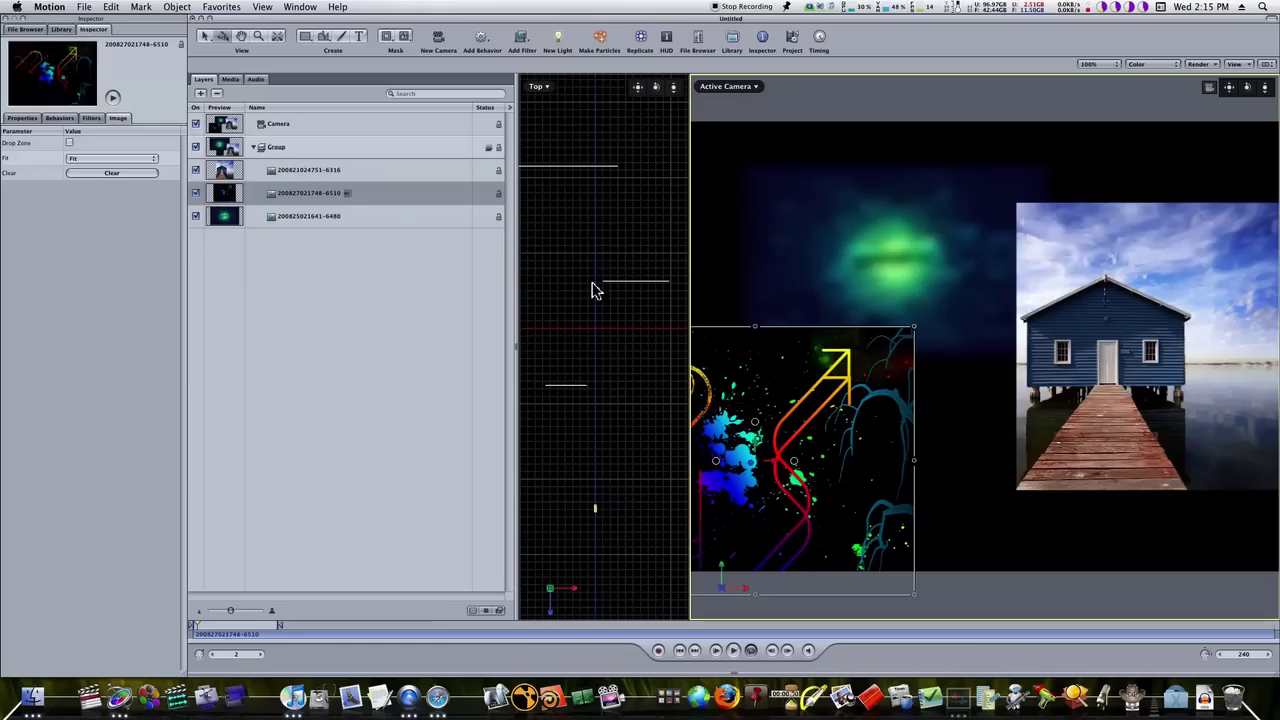
click(285, 126)
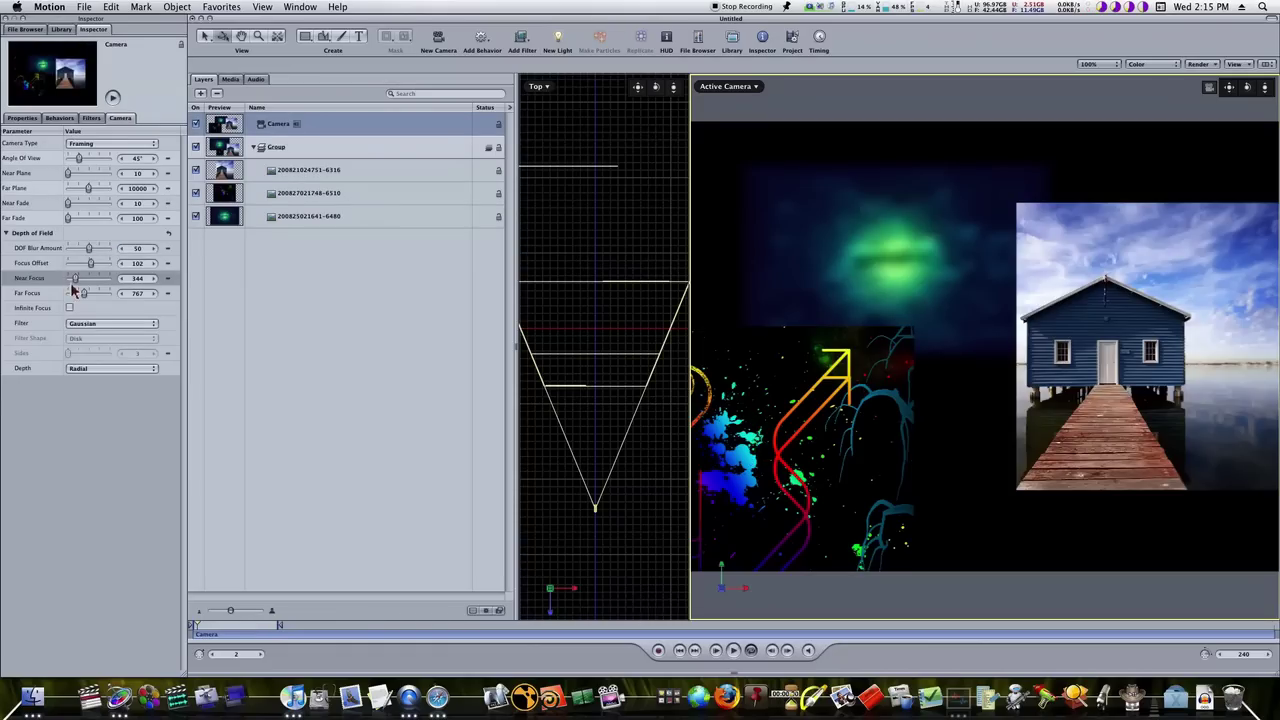
Step: Widen the focus range around the arrow artwork and boathouse with Near Focus 460 and Far Focus 842, and compare the two images
drag(137, 286, 1088, 393)
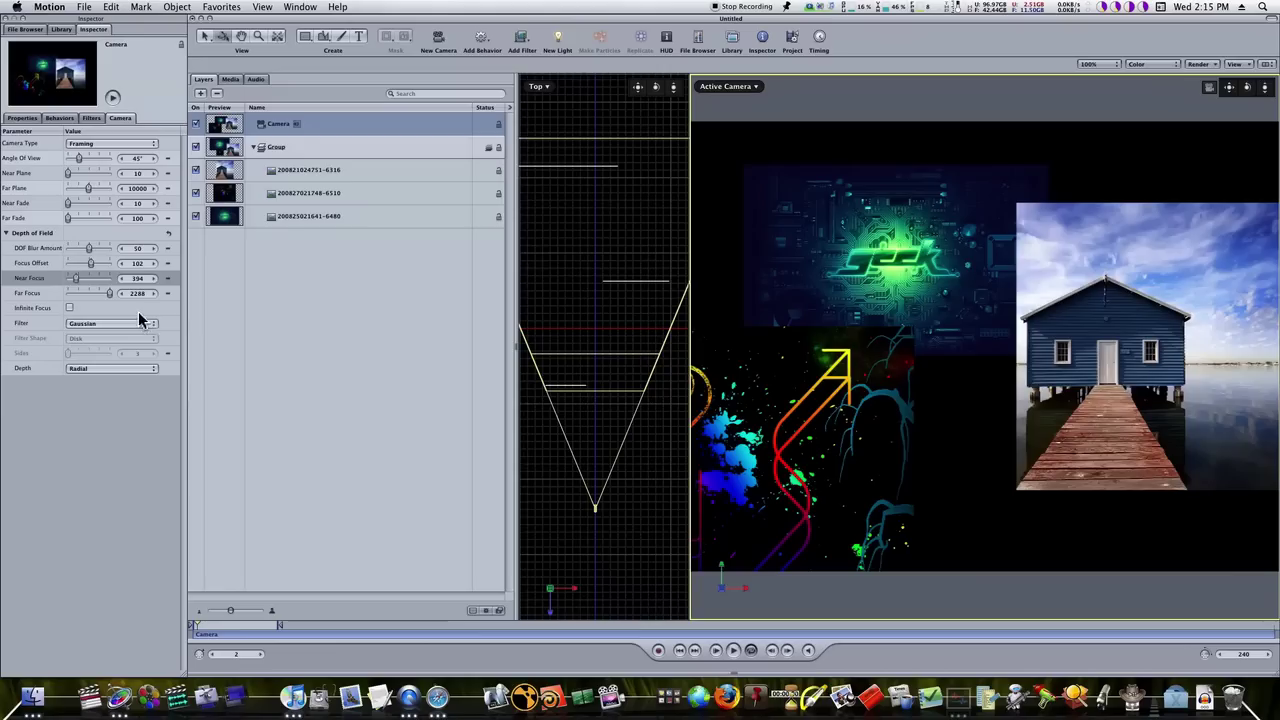
drag(140, 285, 85, 292)
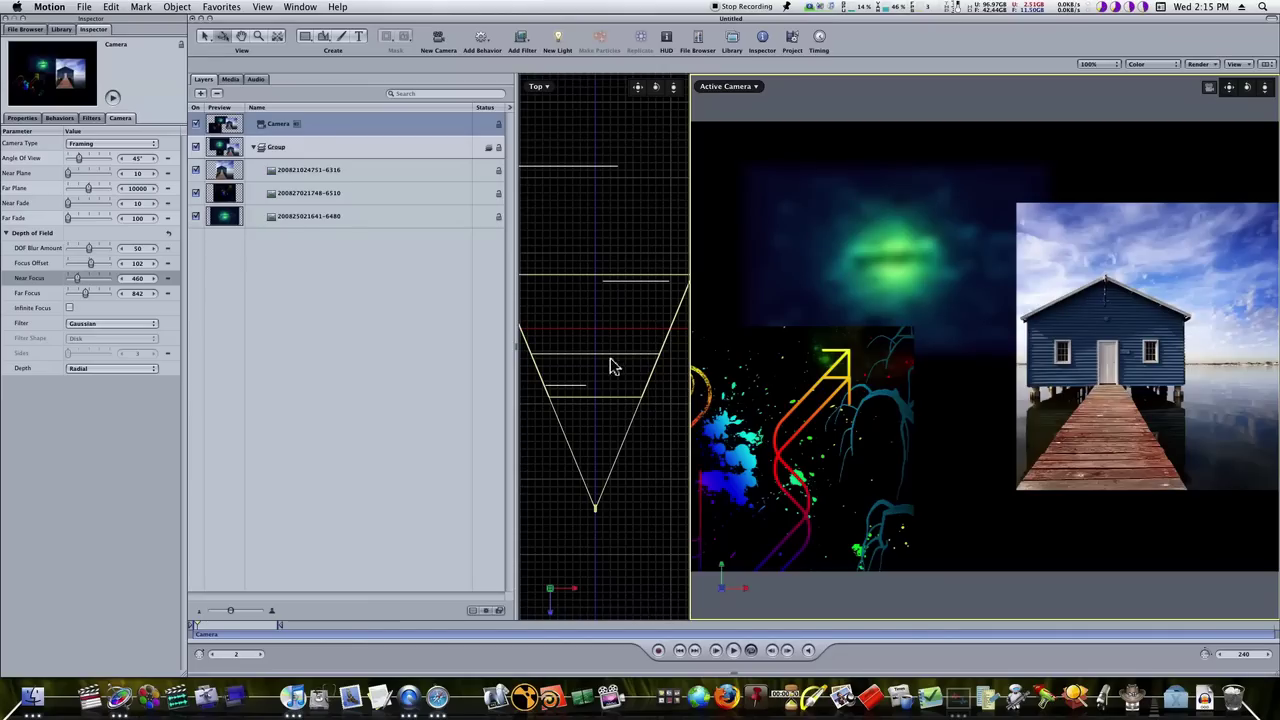
click(617, 291)
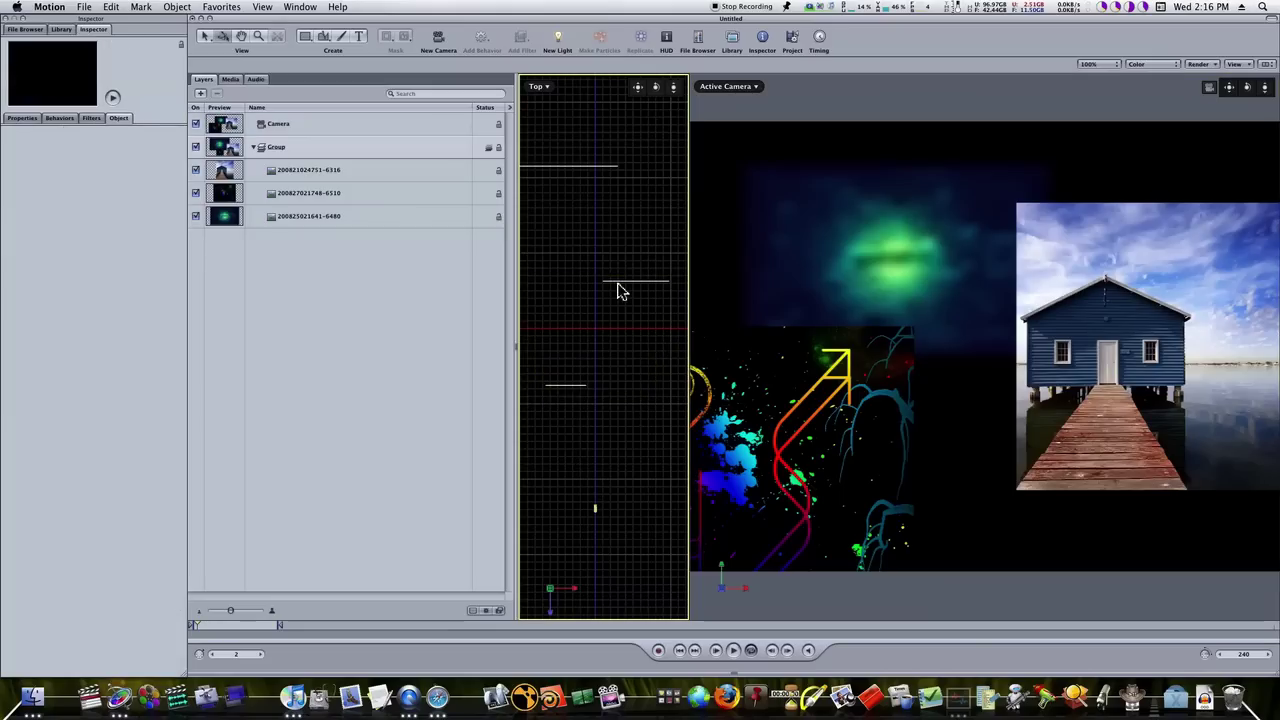
click(1067, 314)
click(797, 425)
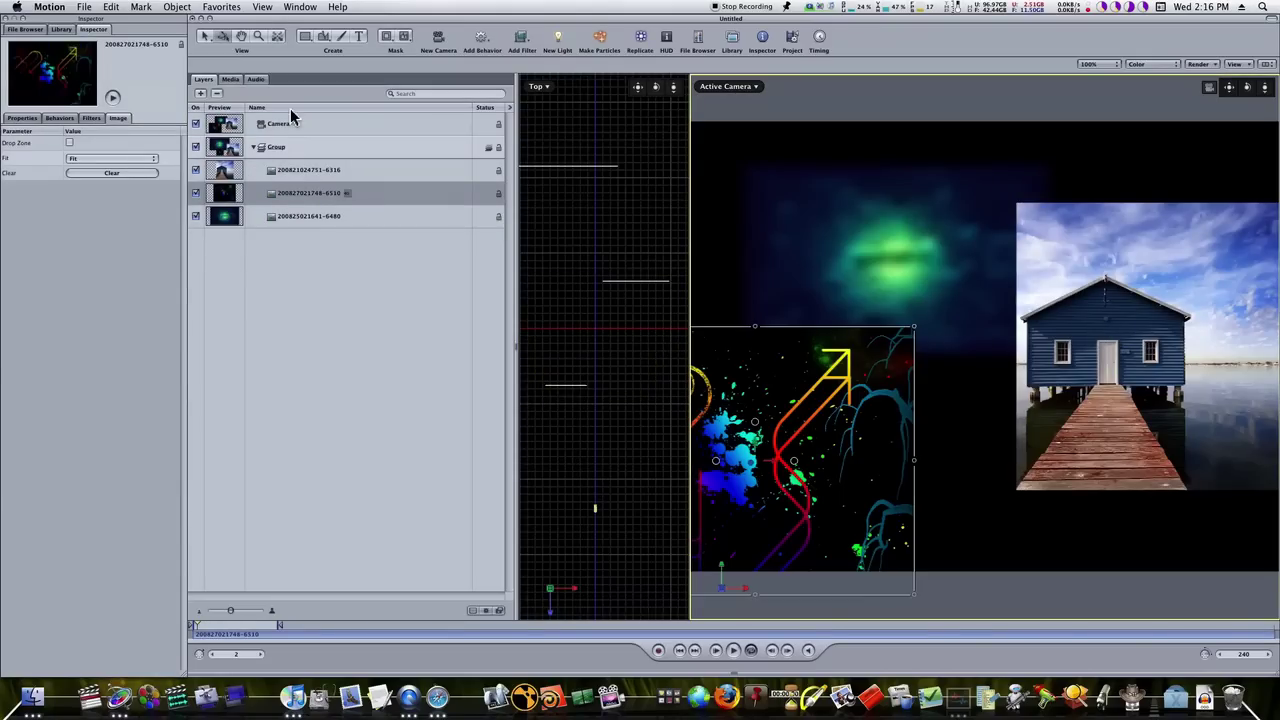
click(289, 121)
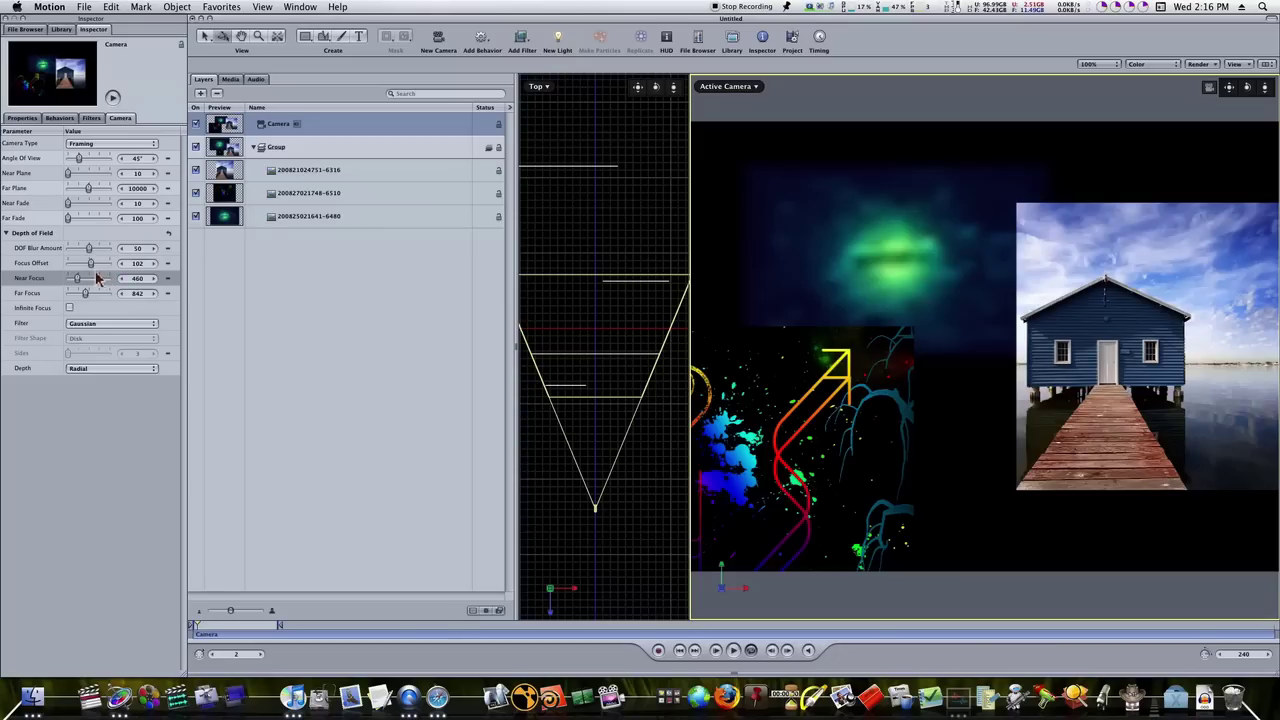
Step: Shift the focus range onto the boathouse and geek pictures with Focus Offset 935, Near Focus 490 and Far Focus 1379
drag(139, 263, 160, 289)
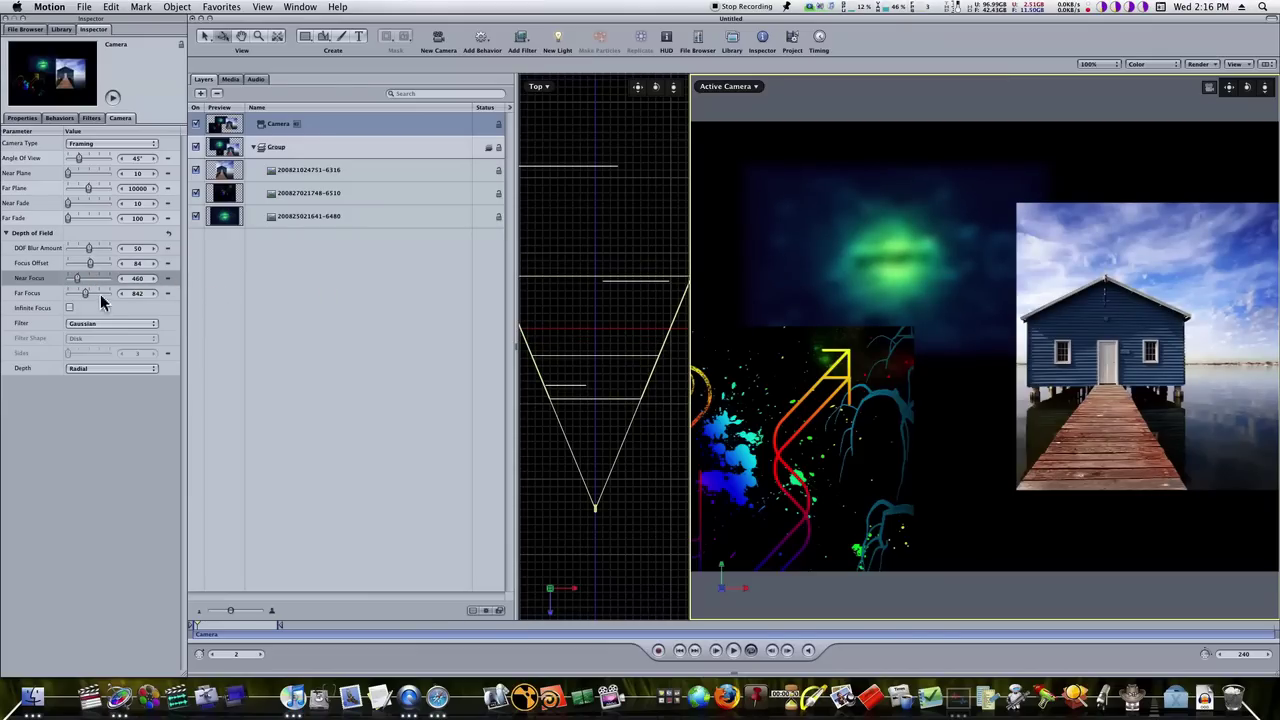
drag(133, 262, 631, 309)
drag(138, 292, 250, 290)
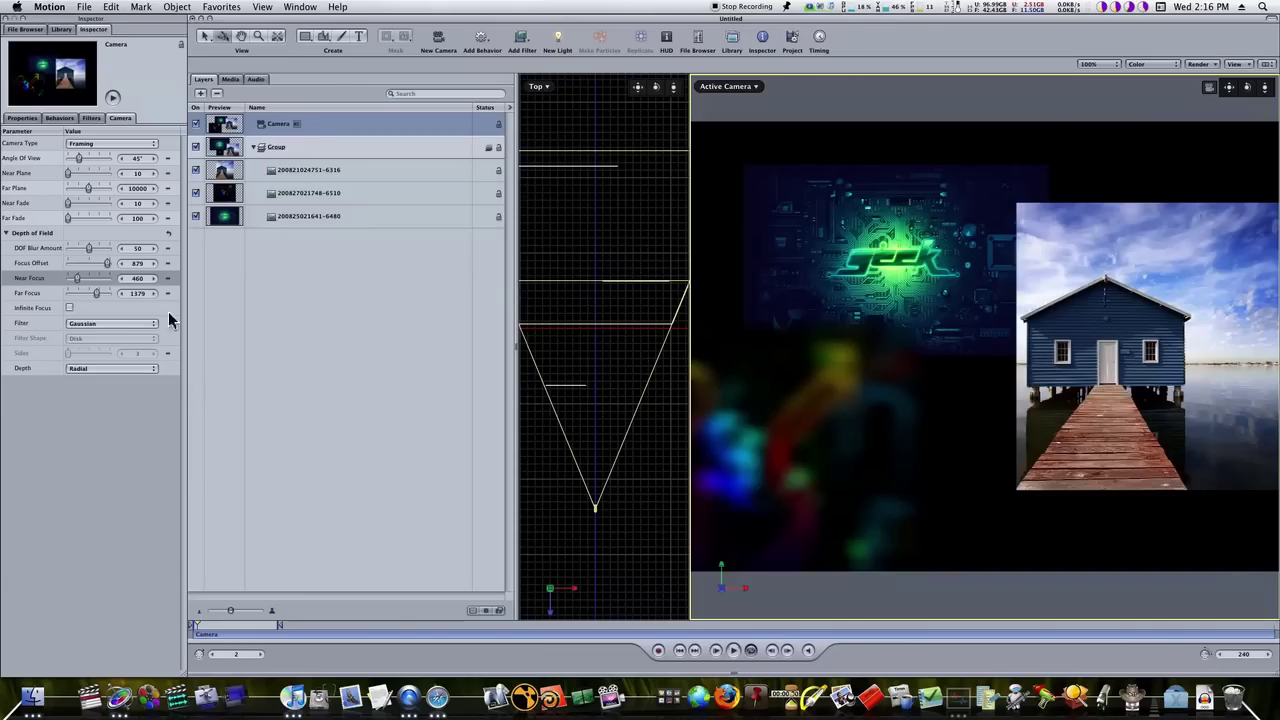
drag(138, 265, 142, 263)
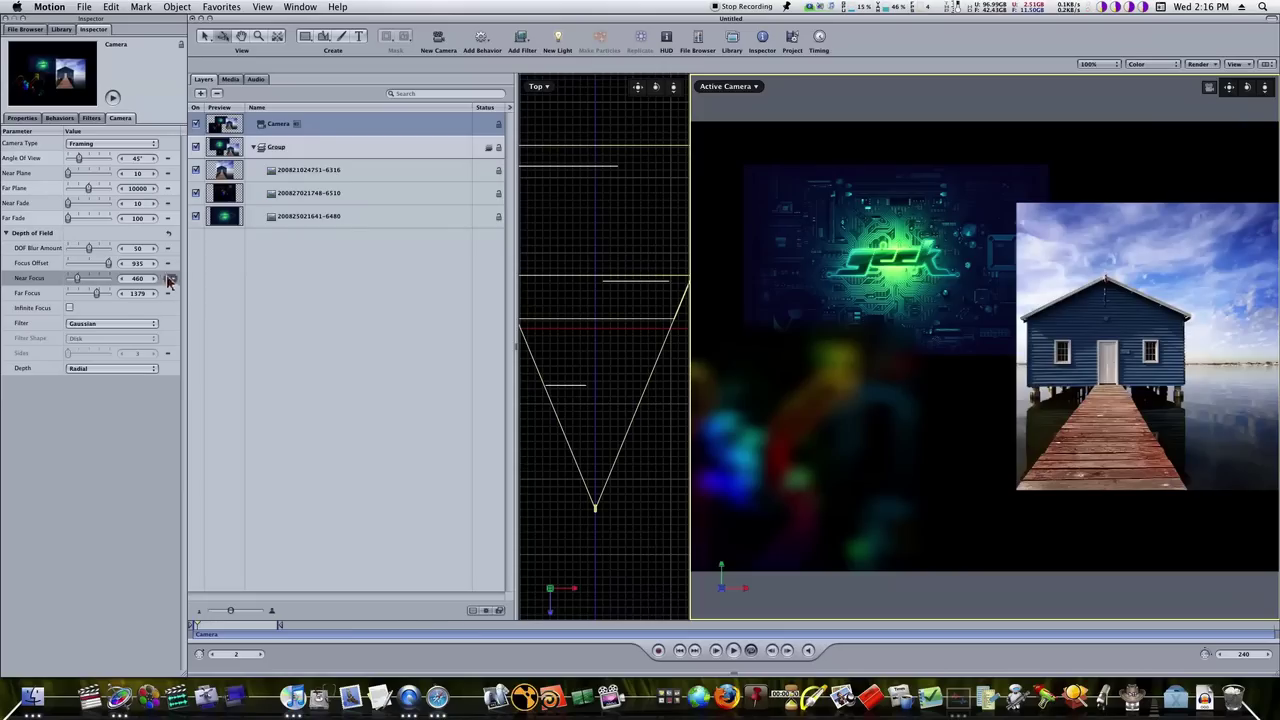
mouse_move(139, 280)
mouse_down()
mouse_move(96, 279)
mouse_move(155, 284)
mouse_up()
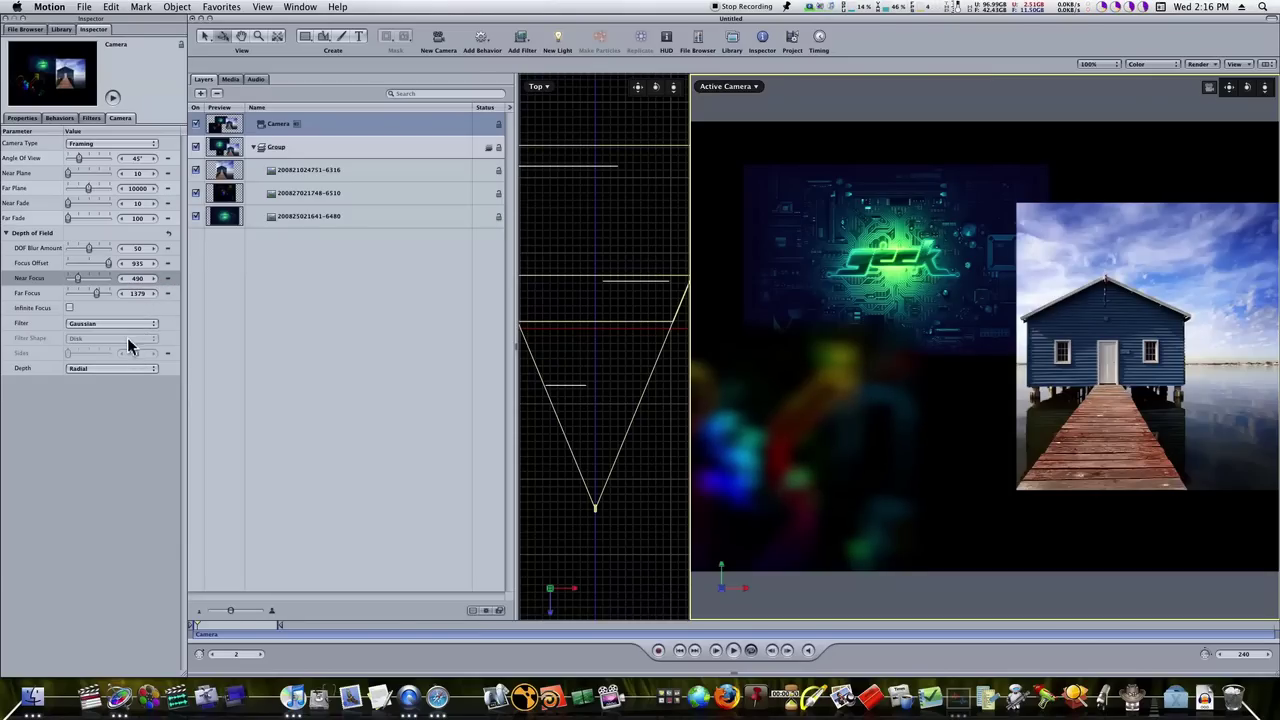
Step: Try the Planar depth option, return to Radial, and reset all of the camera's Depth of Field settings
click(111, 370)
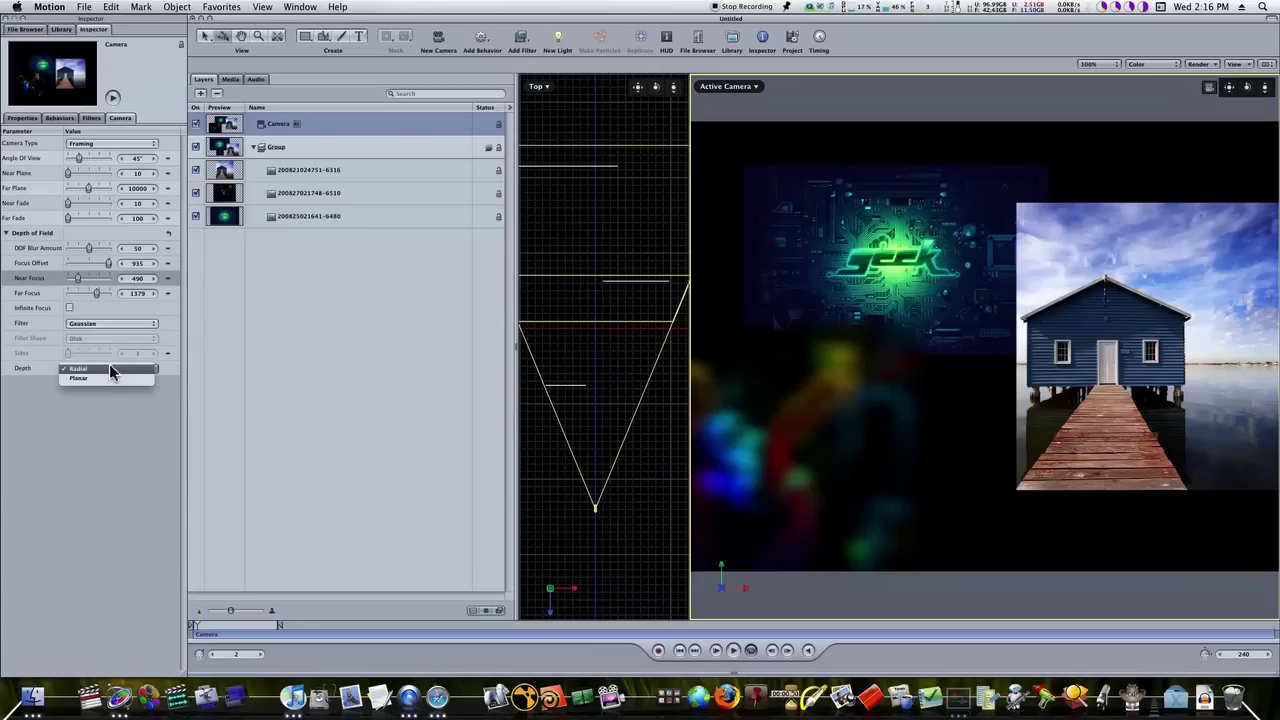
click(110, 386)
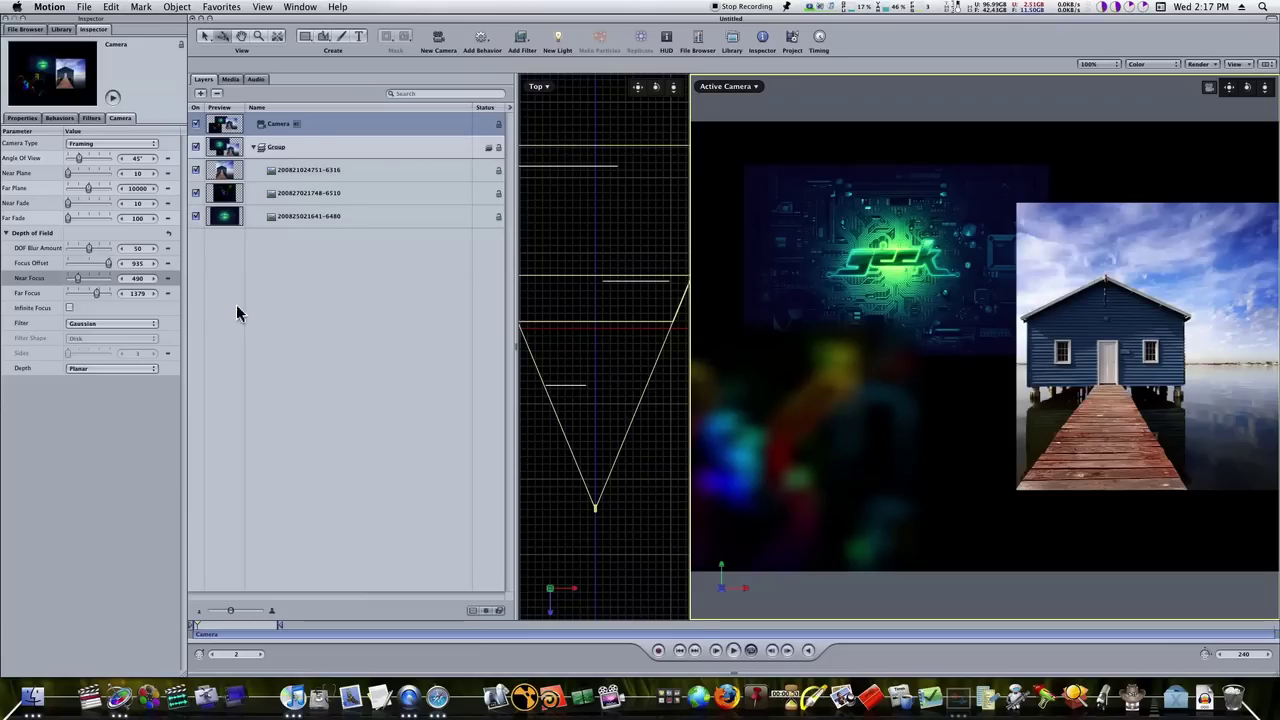
click(86, 371)
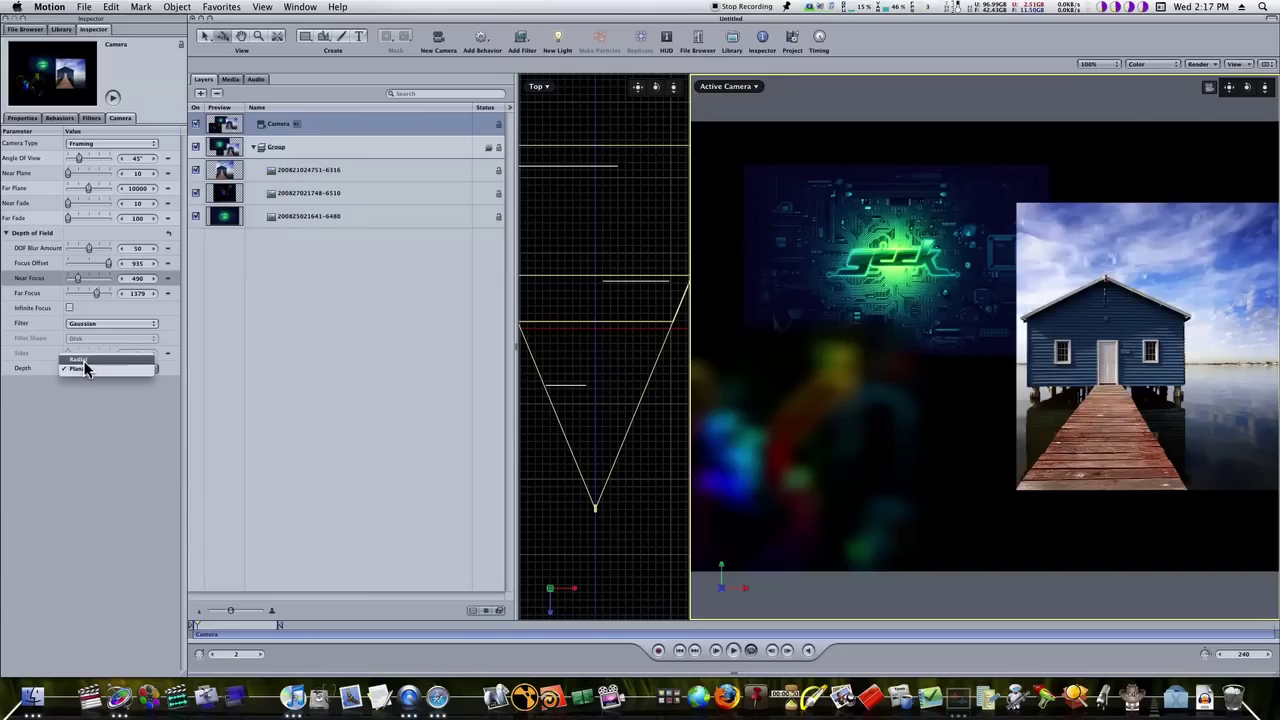
click(86, 361)
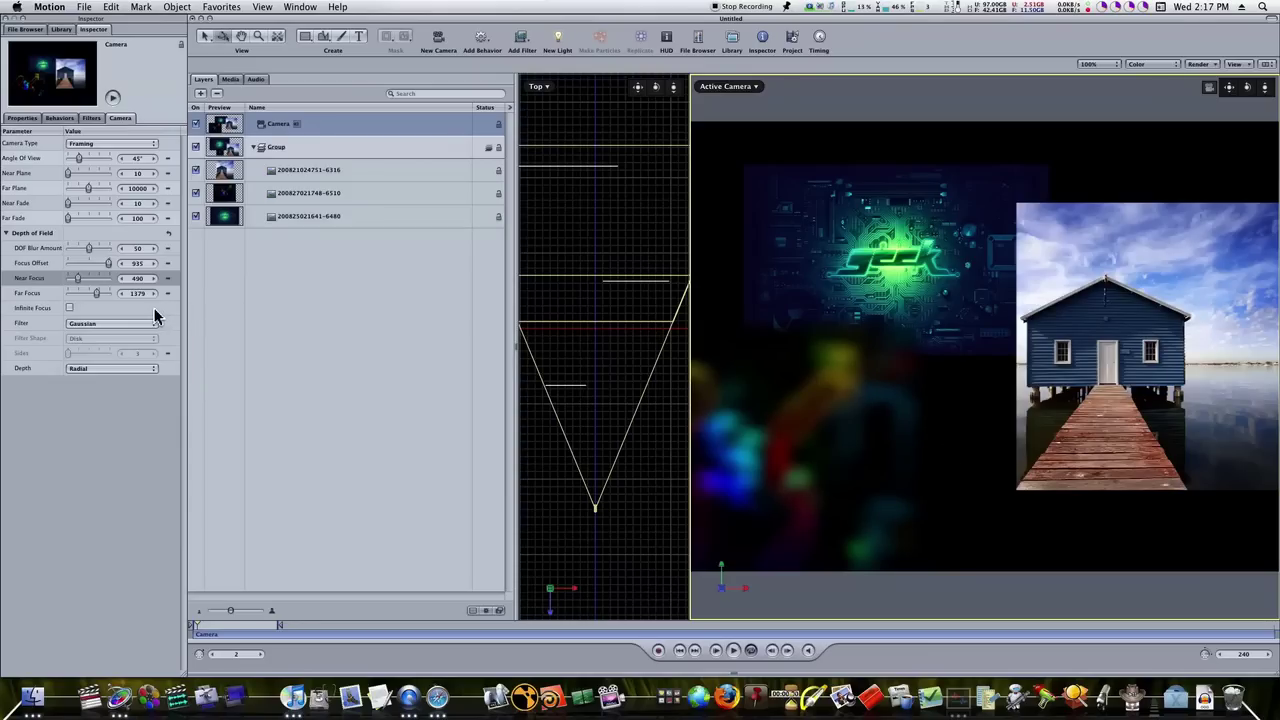
click(169, 234)
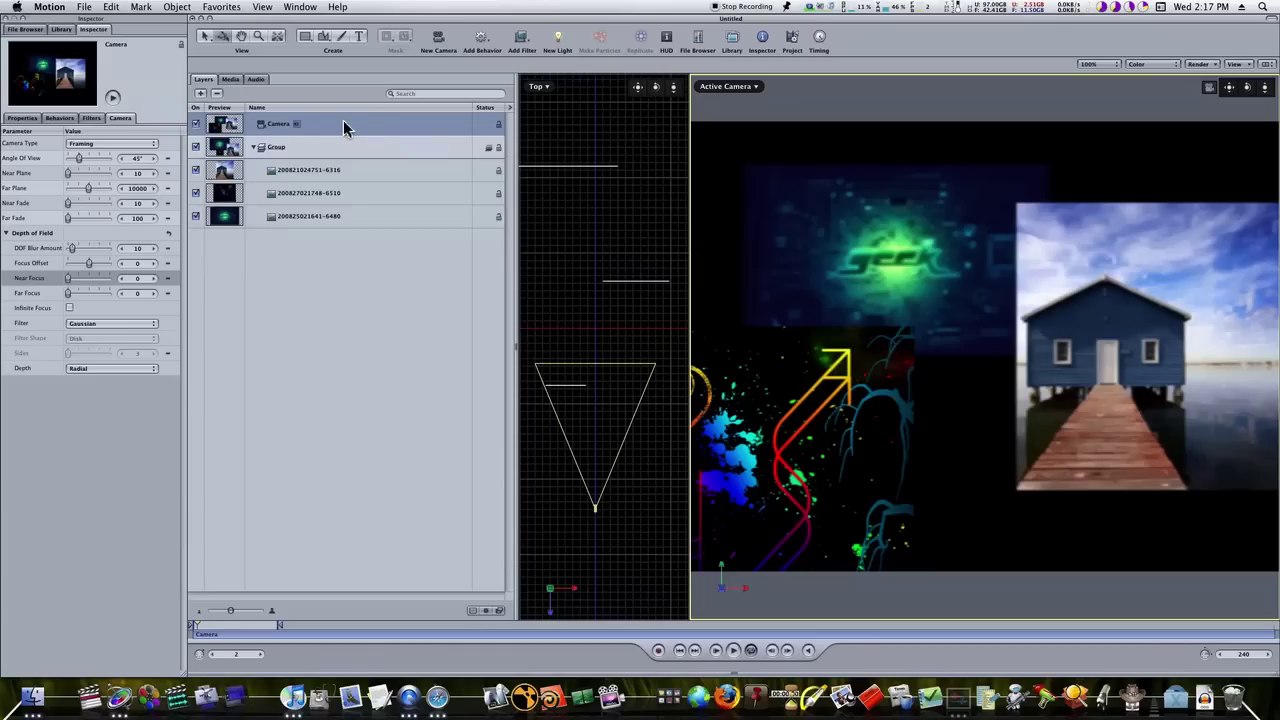
Step: Add a Focus behavior to the camera and extend the end of the playback range
click(484, 40)
mouse_move(572, 75)
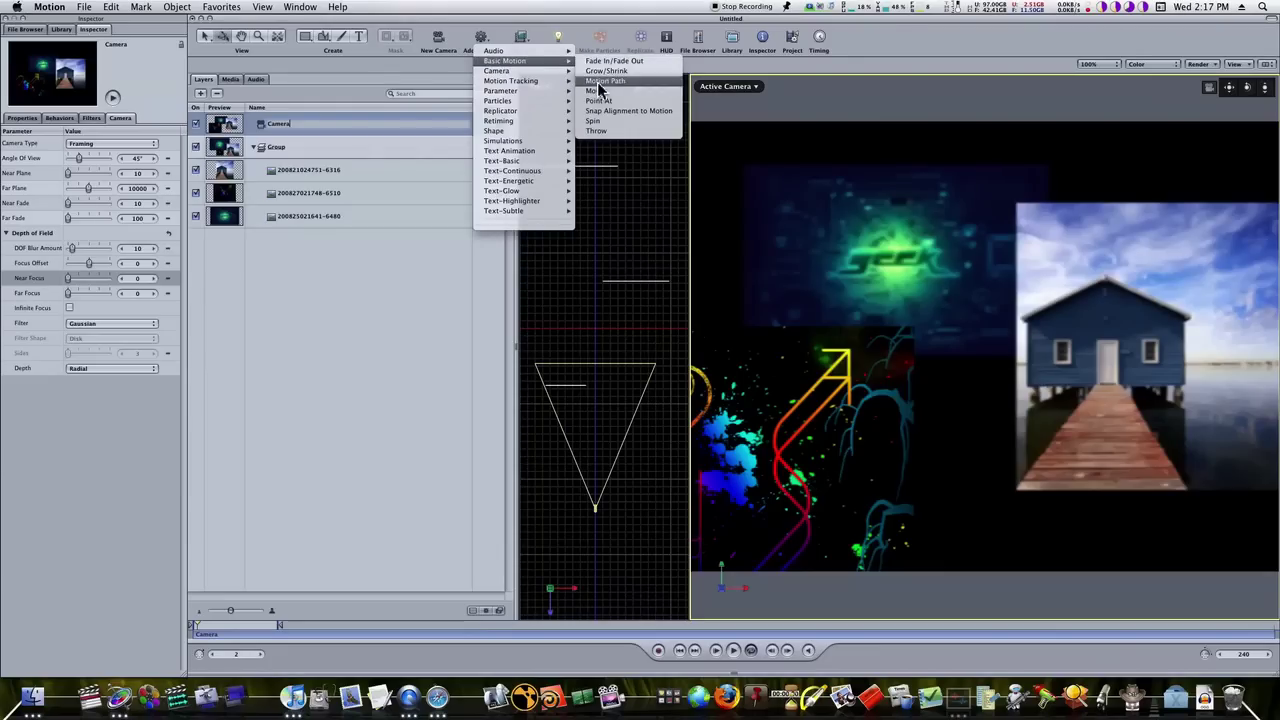
mouse_move(534, 52)
click(600, 82)
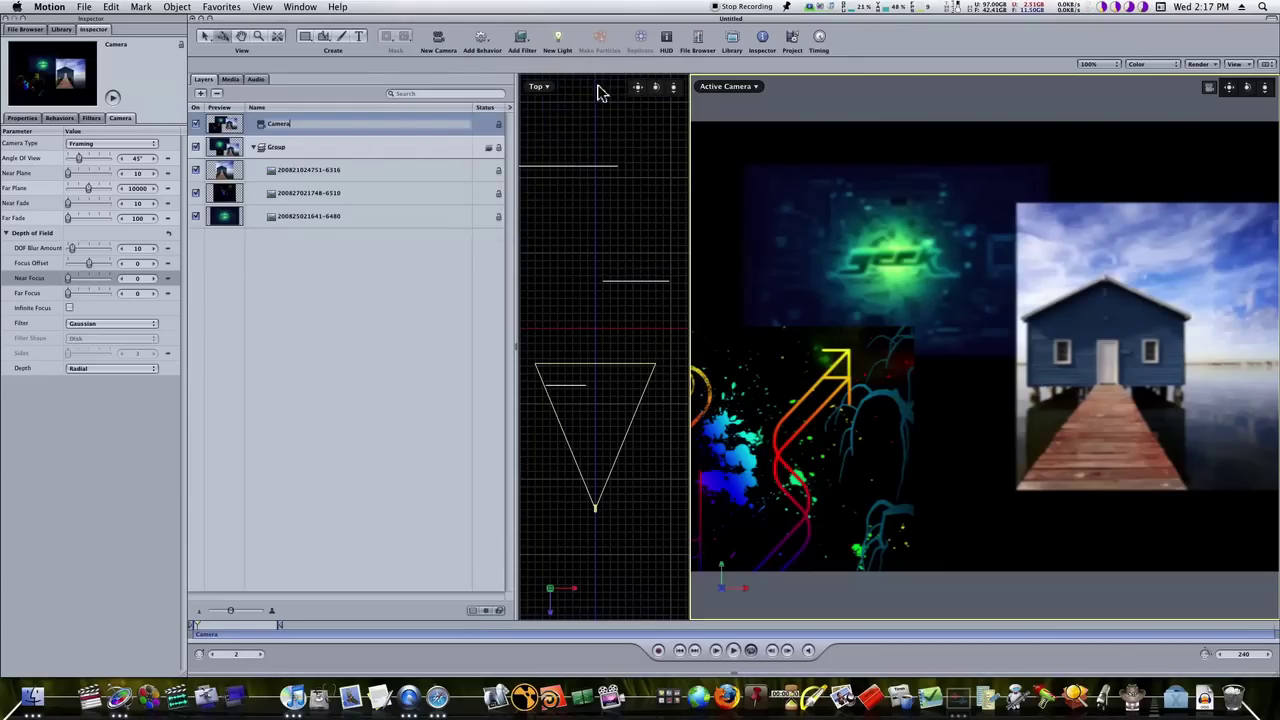
drag(209, 626, 374, 630)
key(super+z)
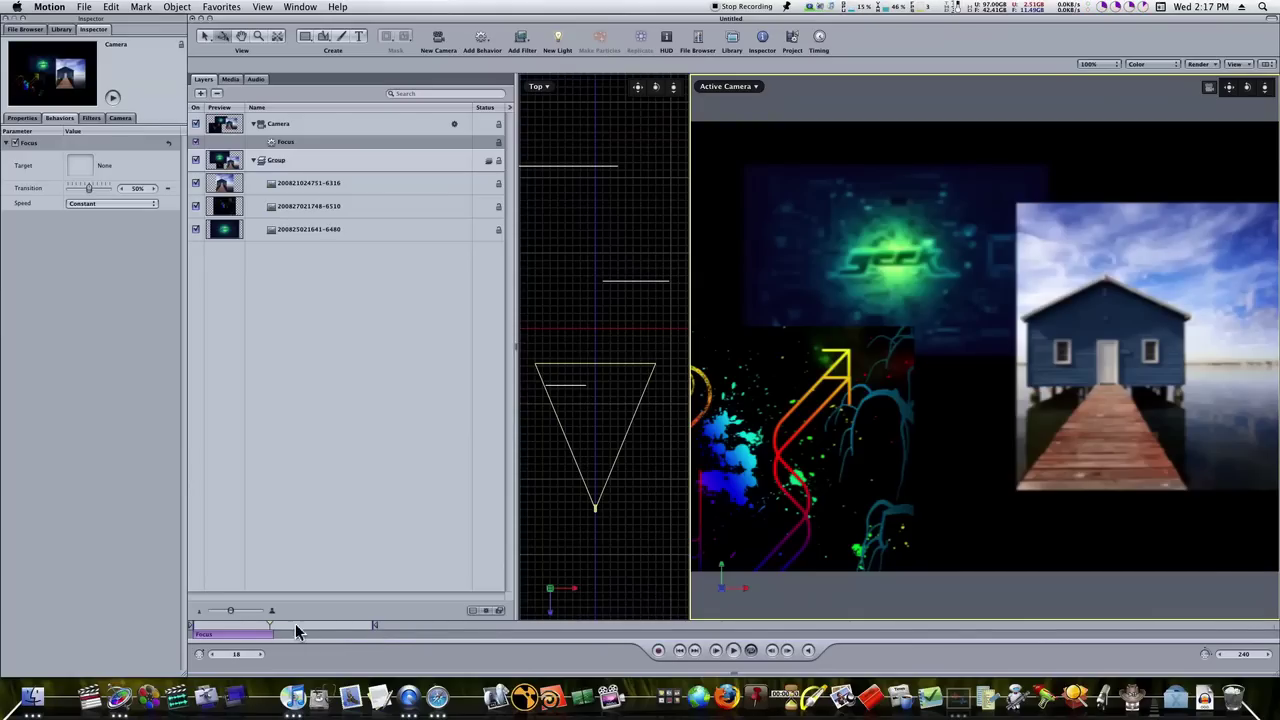
Step: Make the geek circuit picture the Focus behavior's target, check the focus at frame 5, and set Speed to Ease Both
click(305, 143)
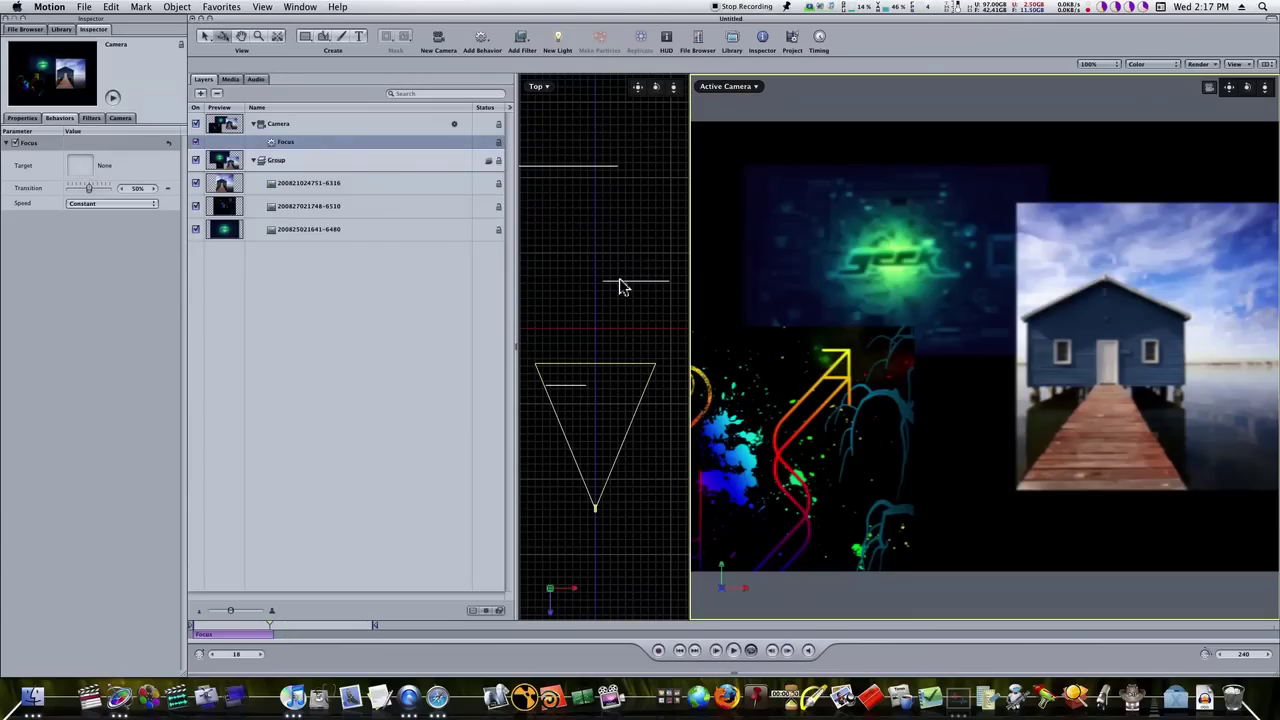
drag(343, 234, 89, 167)
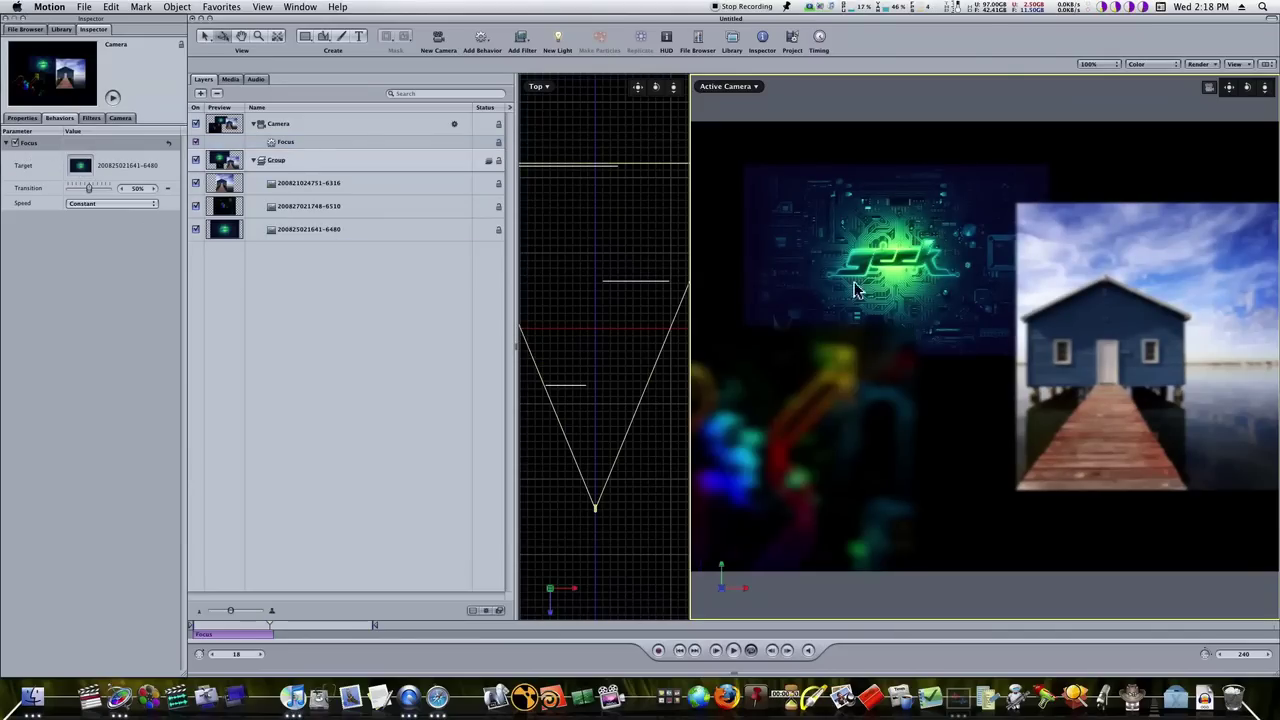
click(212, 627)
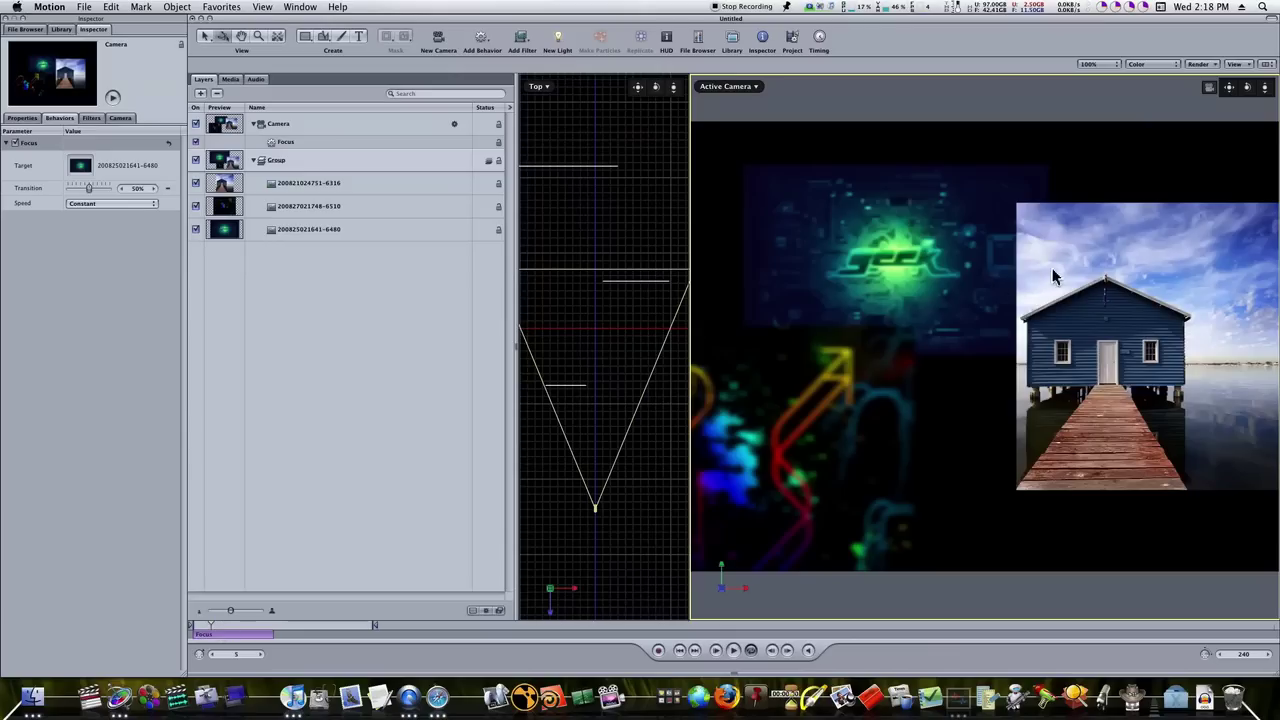
click(81, 205)
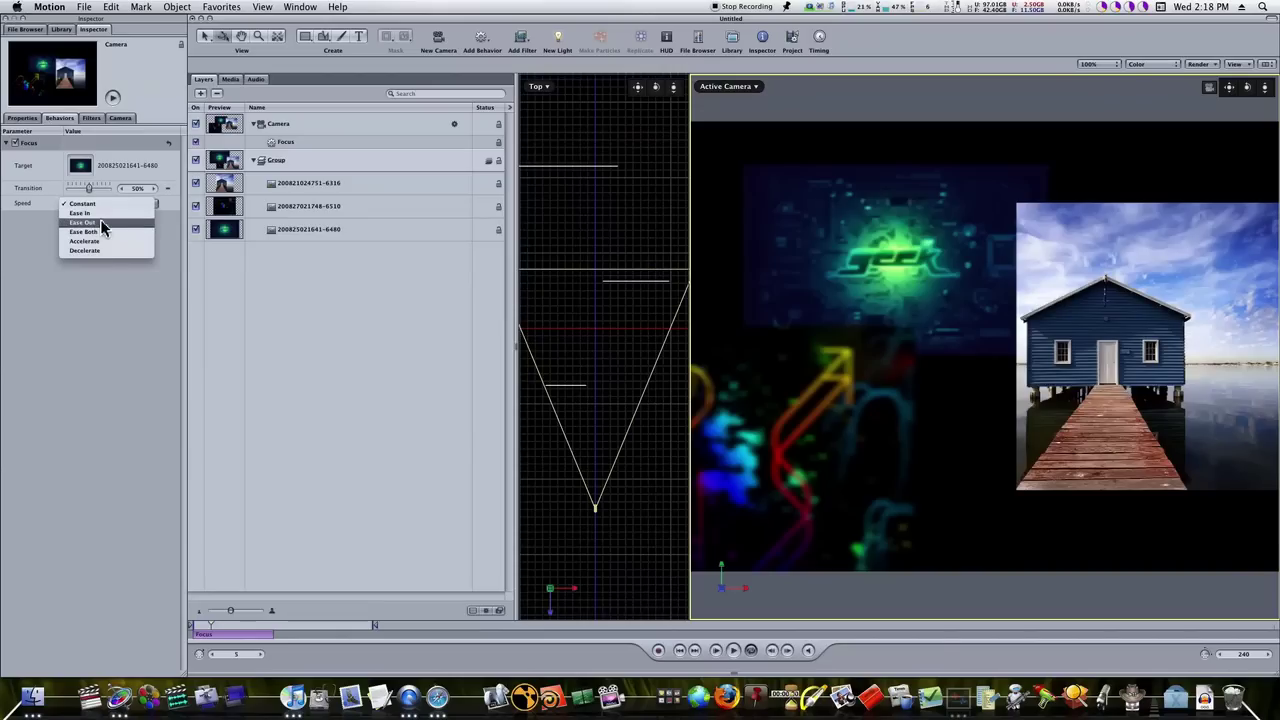
click(104, 231)
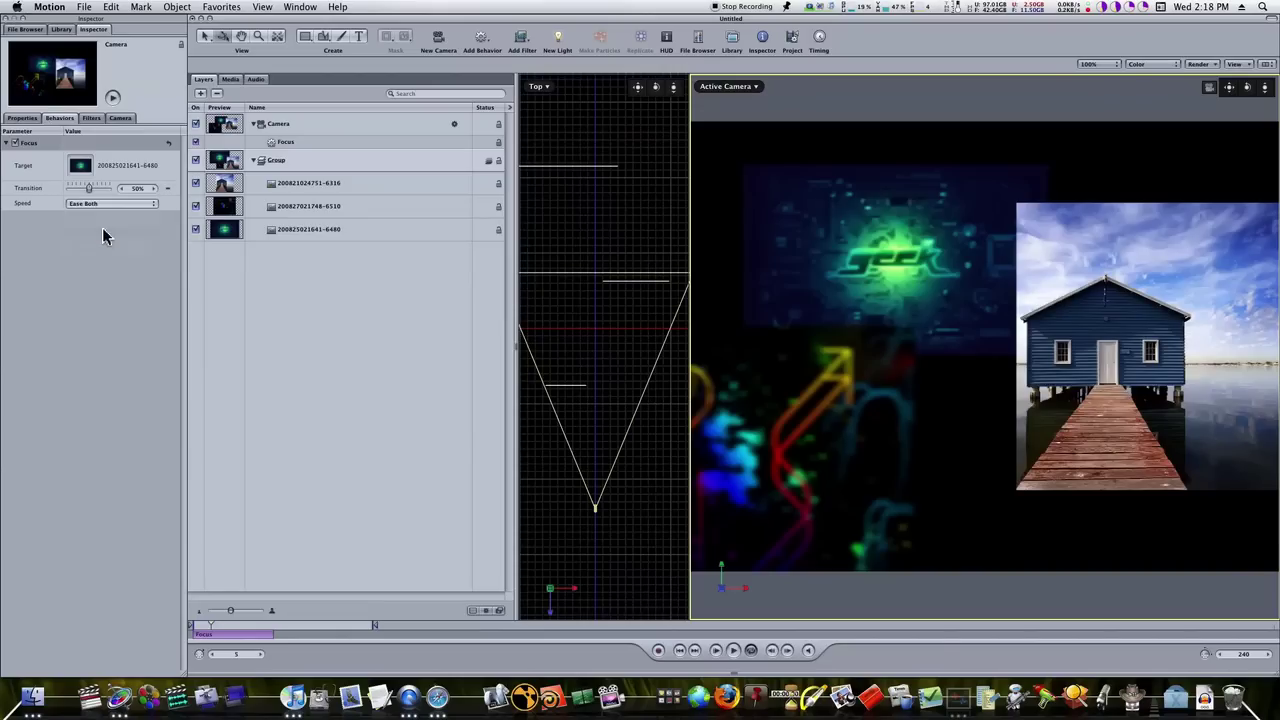
Step: Scrub through the geek picture's focus transition to frame 19 and add a second Focus behavior to the camera
drag(211, 628, 231, 642)
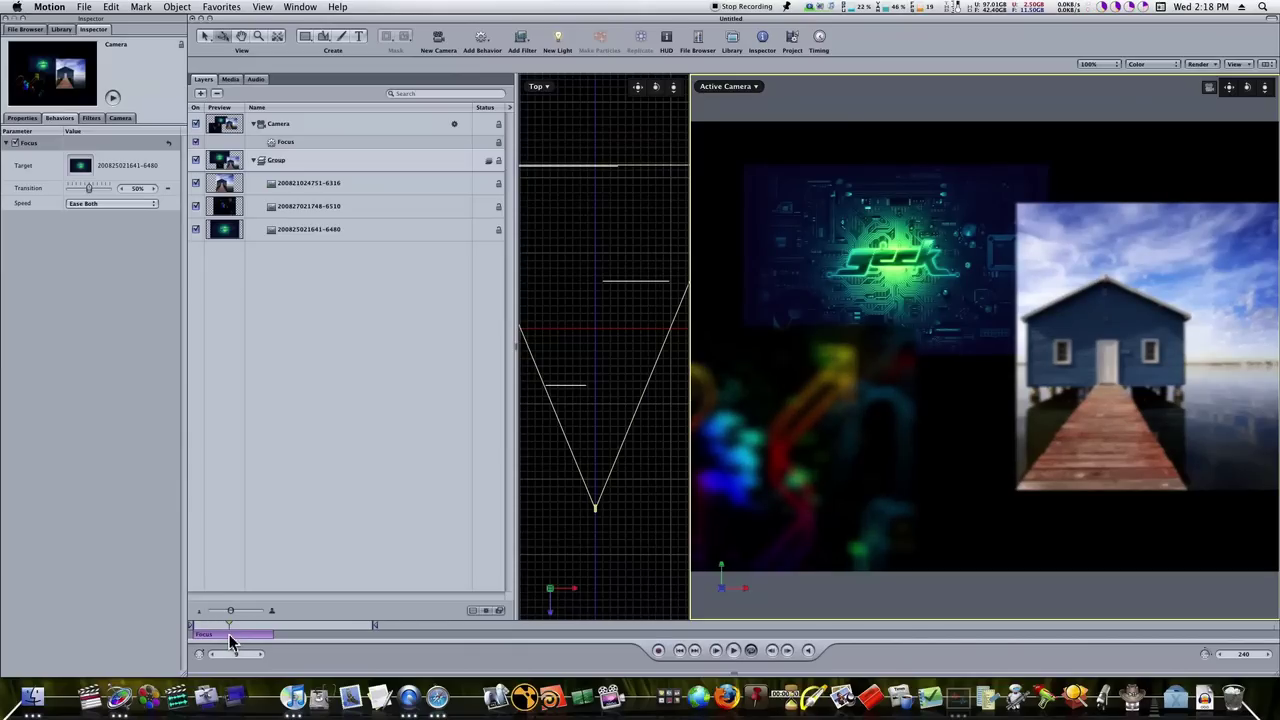
drag(231, 642, 278, 647)
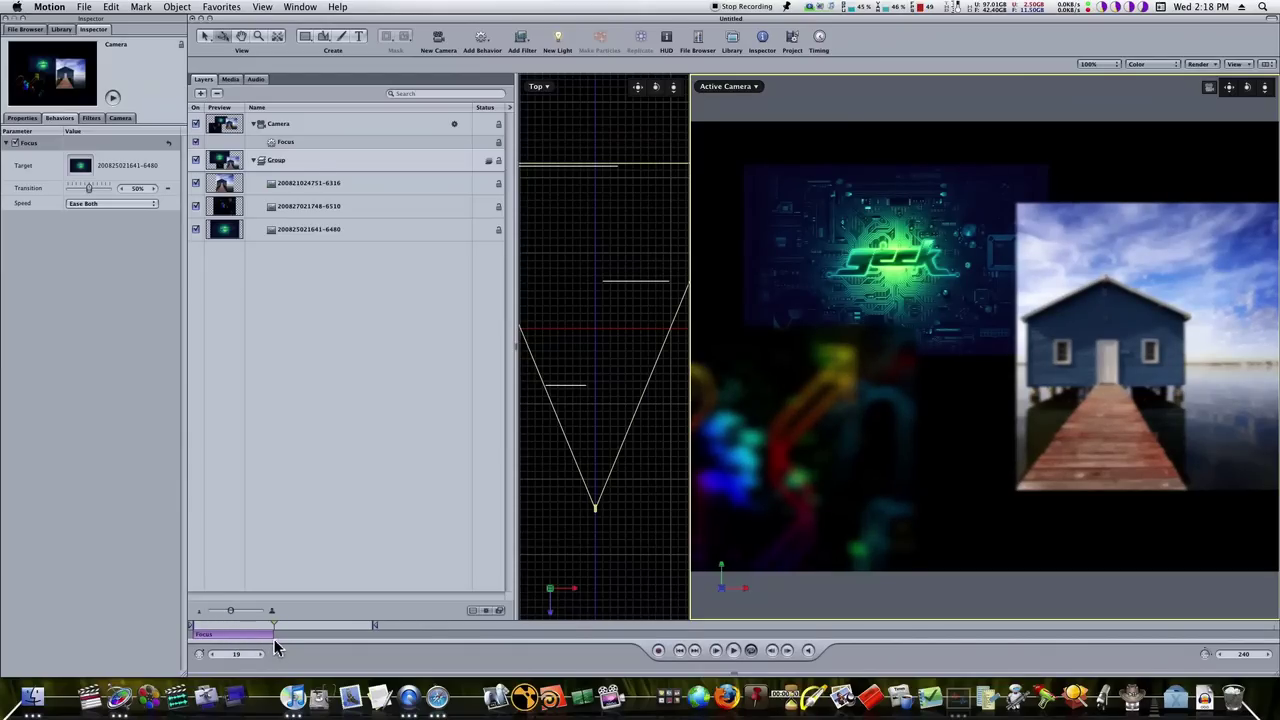
click(352, 124)
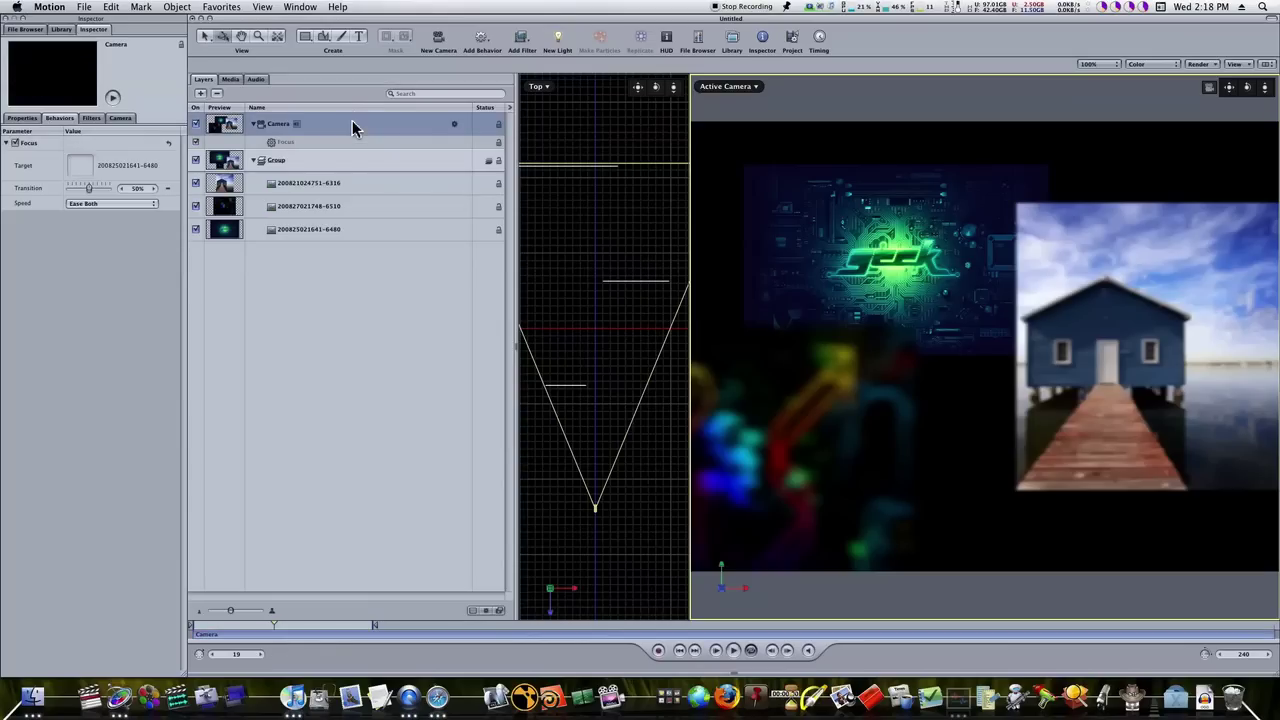
click(483, 40)
mouse_move(490, 61)
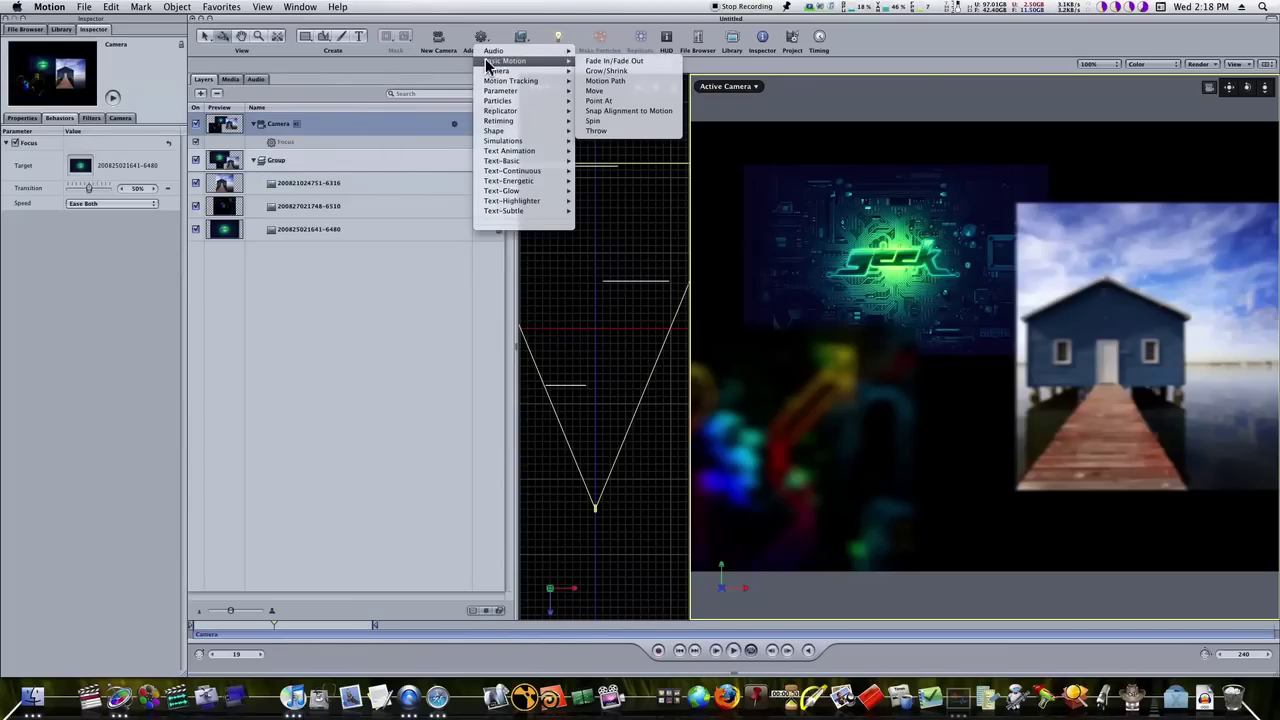
mouse_move(570, 78)
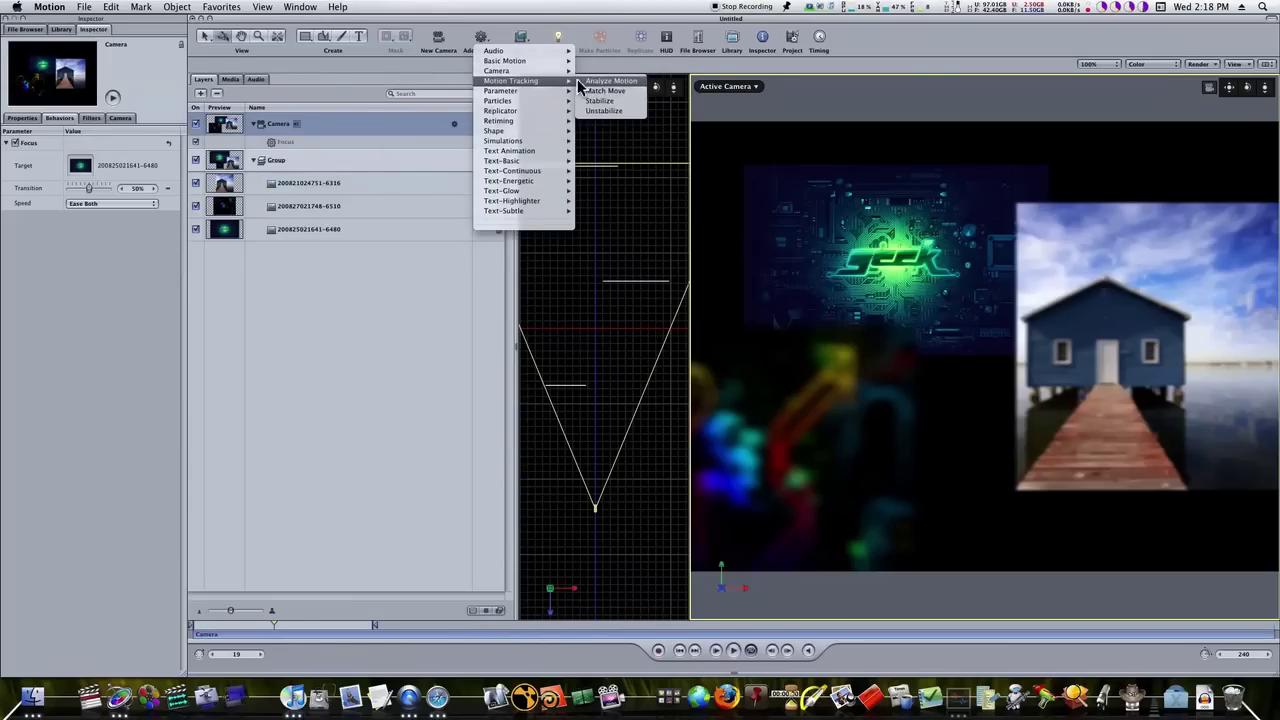
click(595, 80)
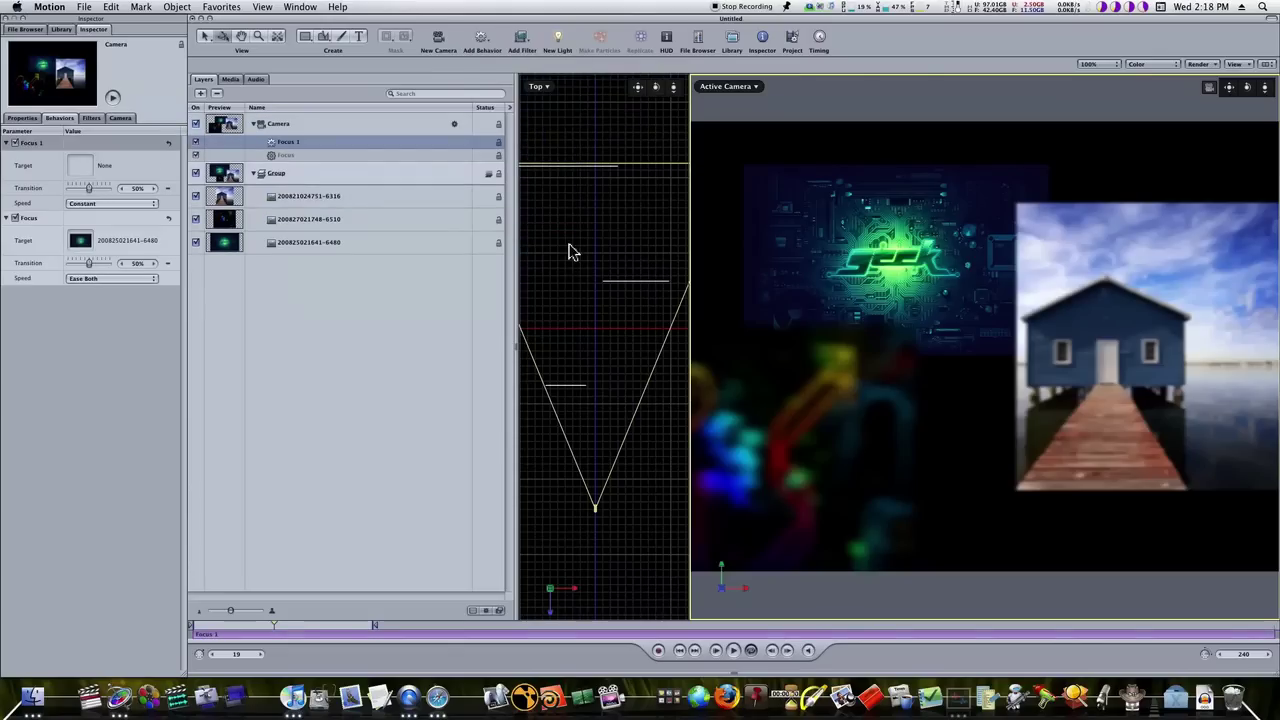
Step: Trim the second Focus behavior to run from frame 19 to frame 39 and make the colorful arrow picture its target
key(i)
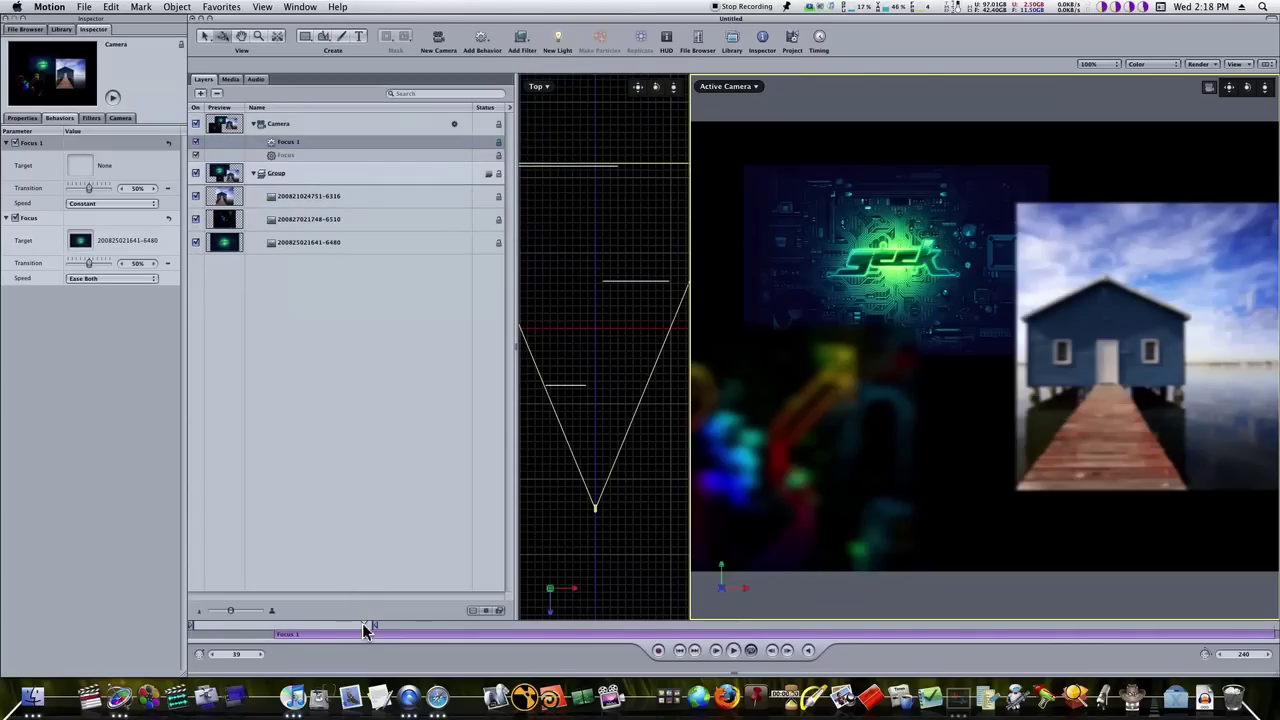
key(o)
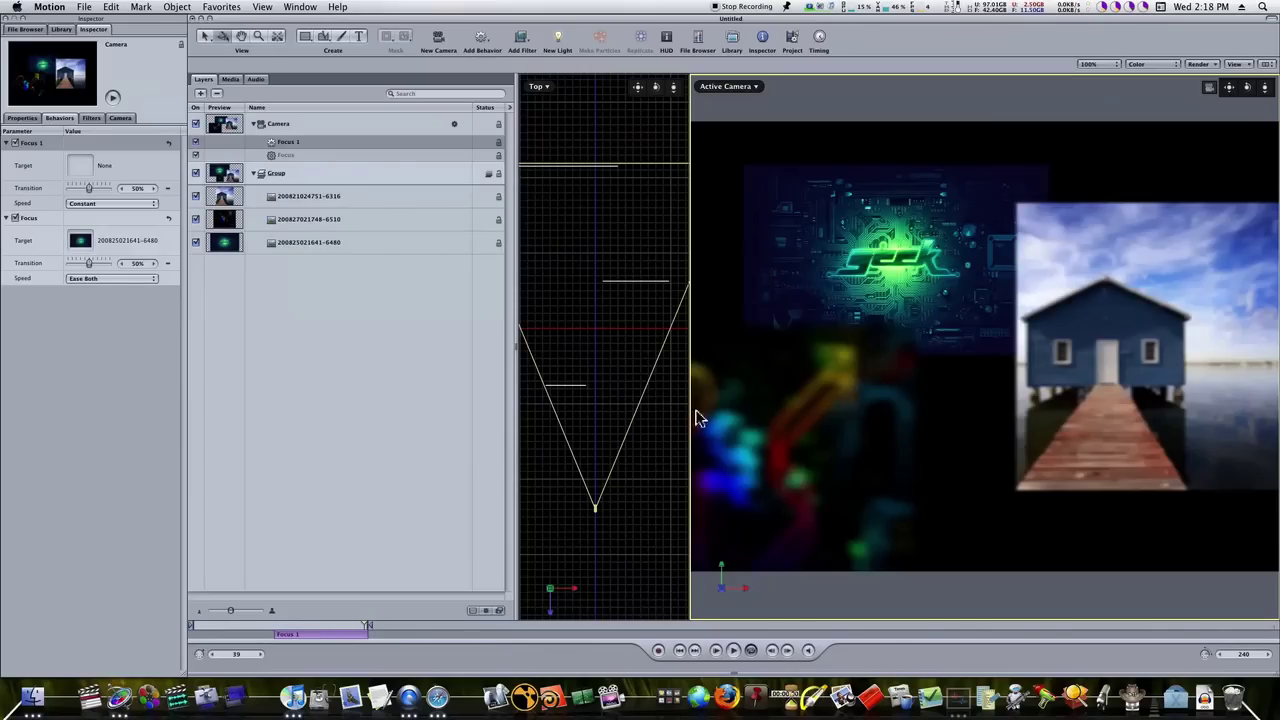
click(785, 421)
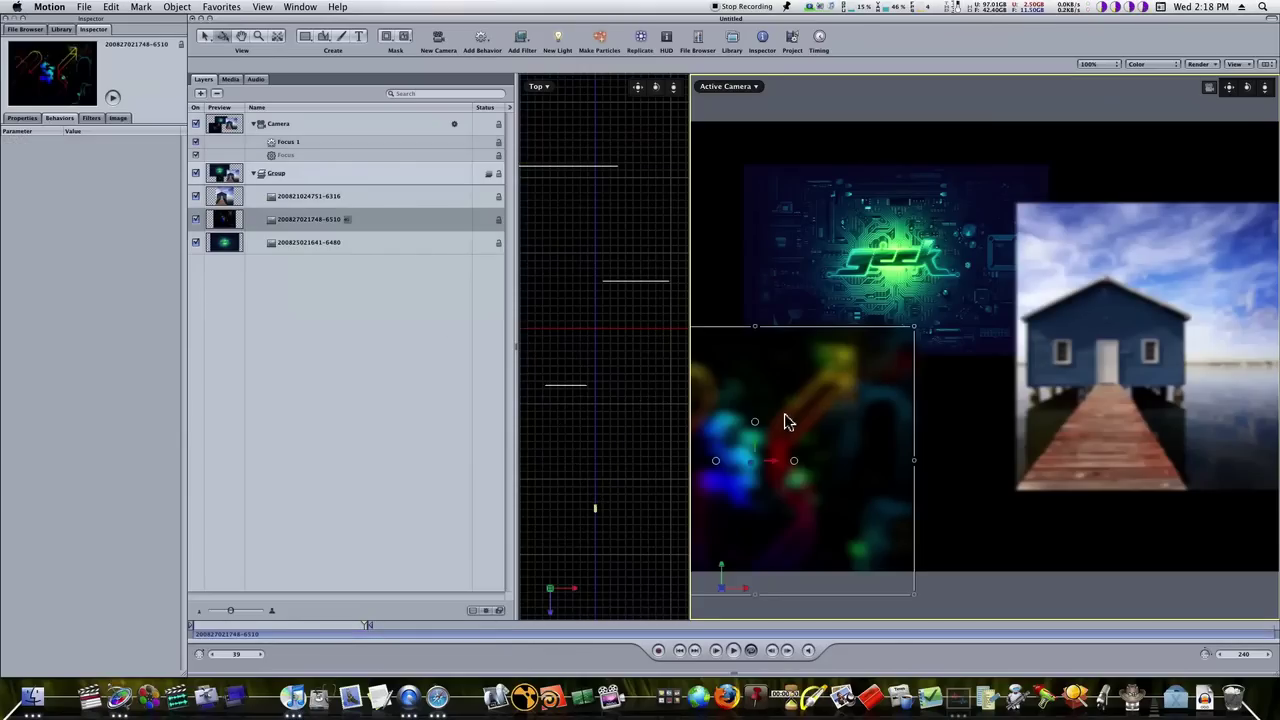
click(289, 156)
click(292, 143)
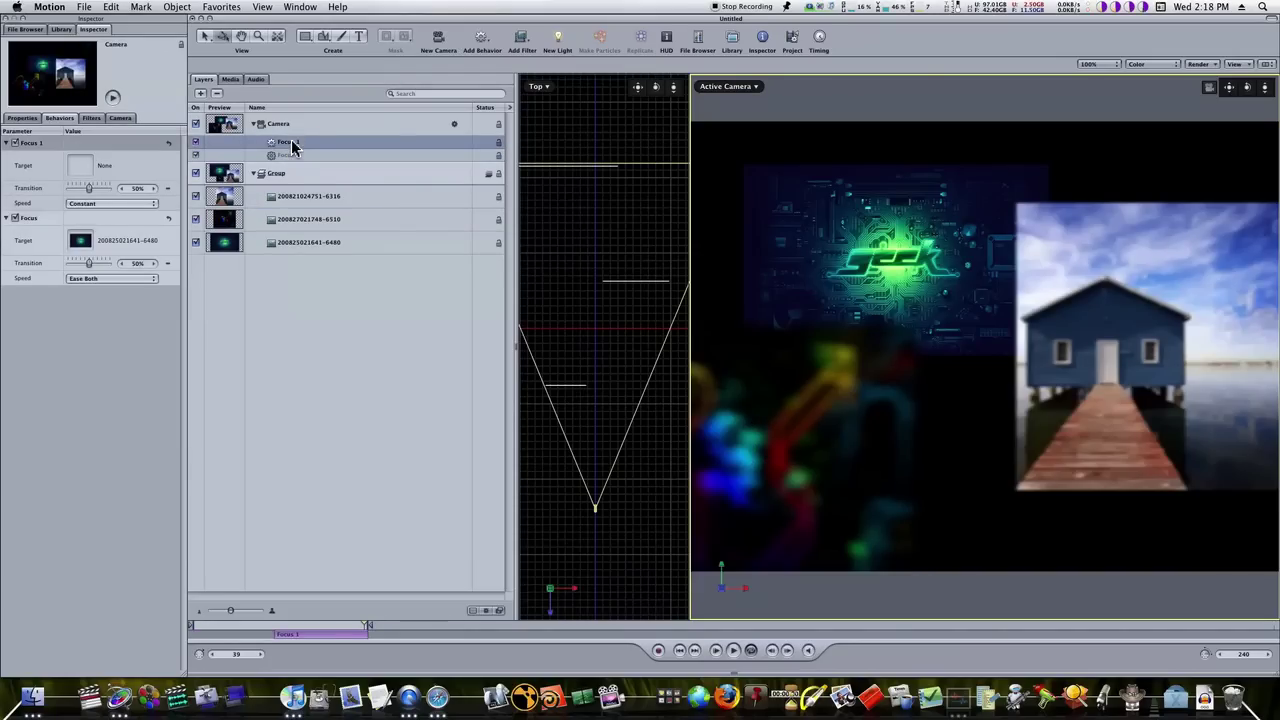
drag(286, 220, 82, 167)
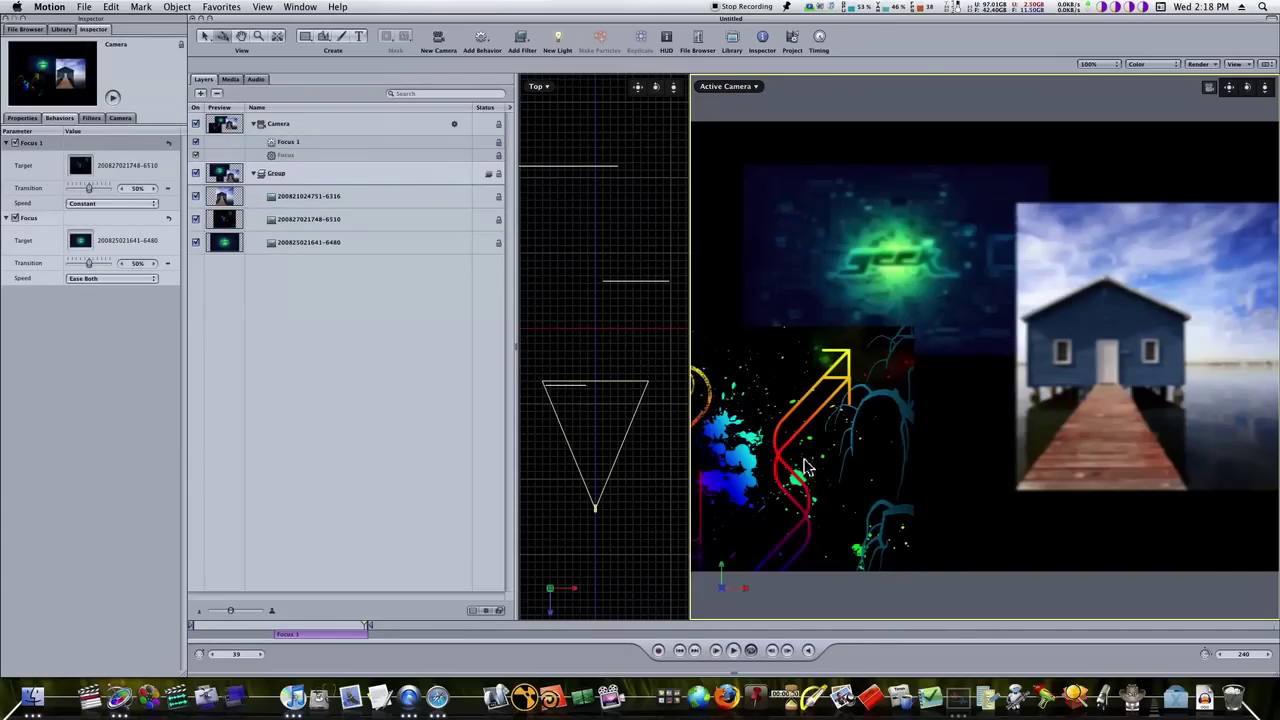
Step: Scrub and play the animation from the start to review the focus shifting from the geek picture to the colorful arrow picture
drag(322, 624, 199, 631)
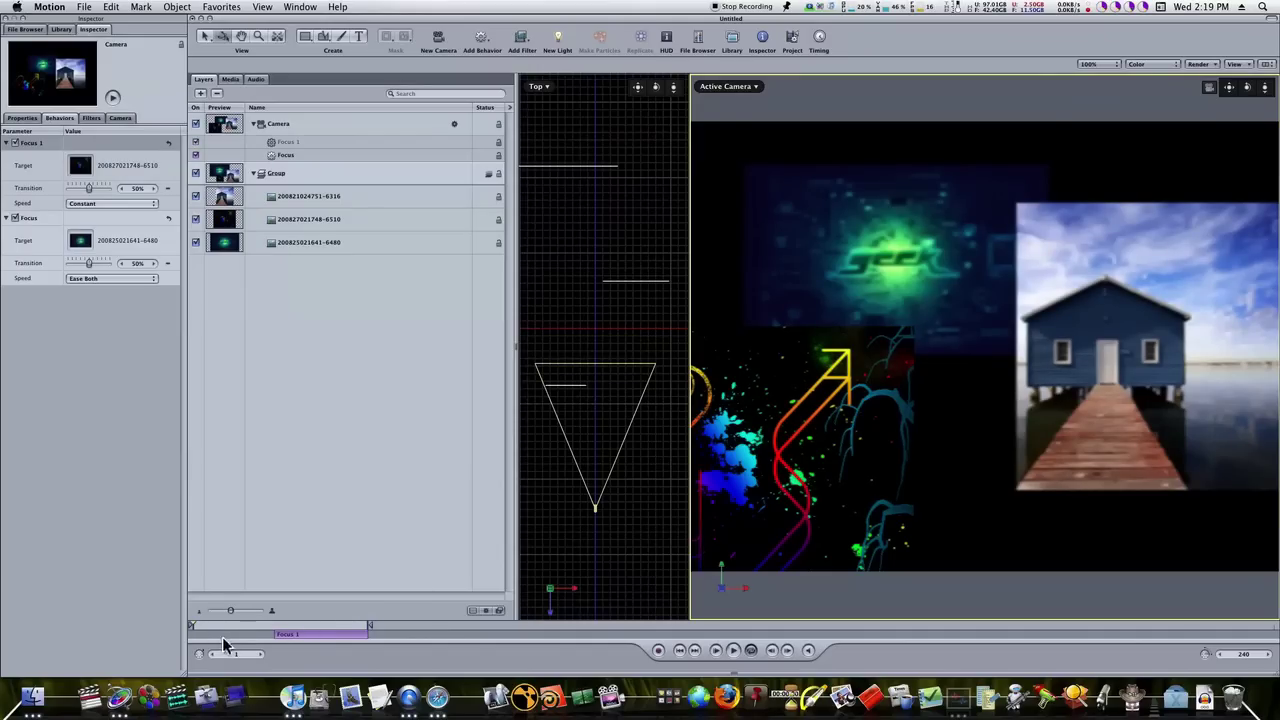
key(space)
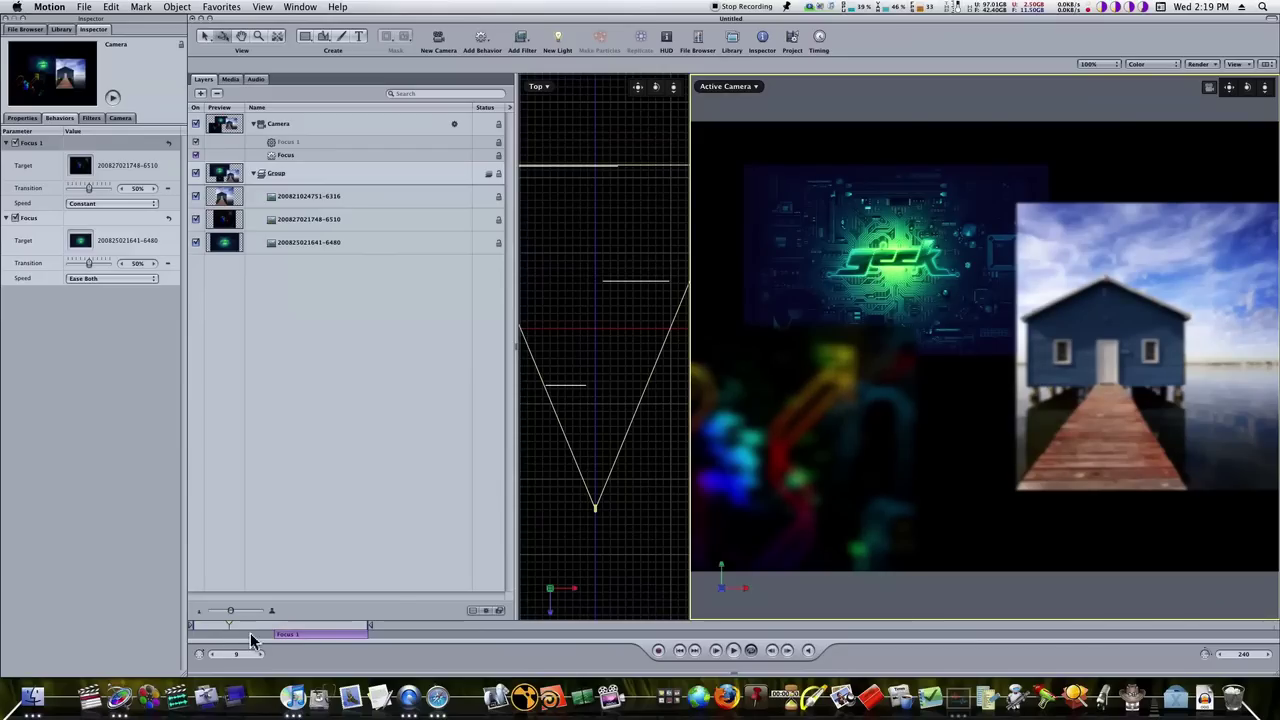
drag(230, 628, 323, 652)
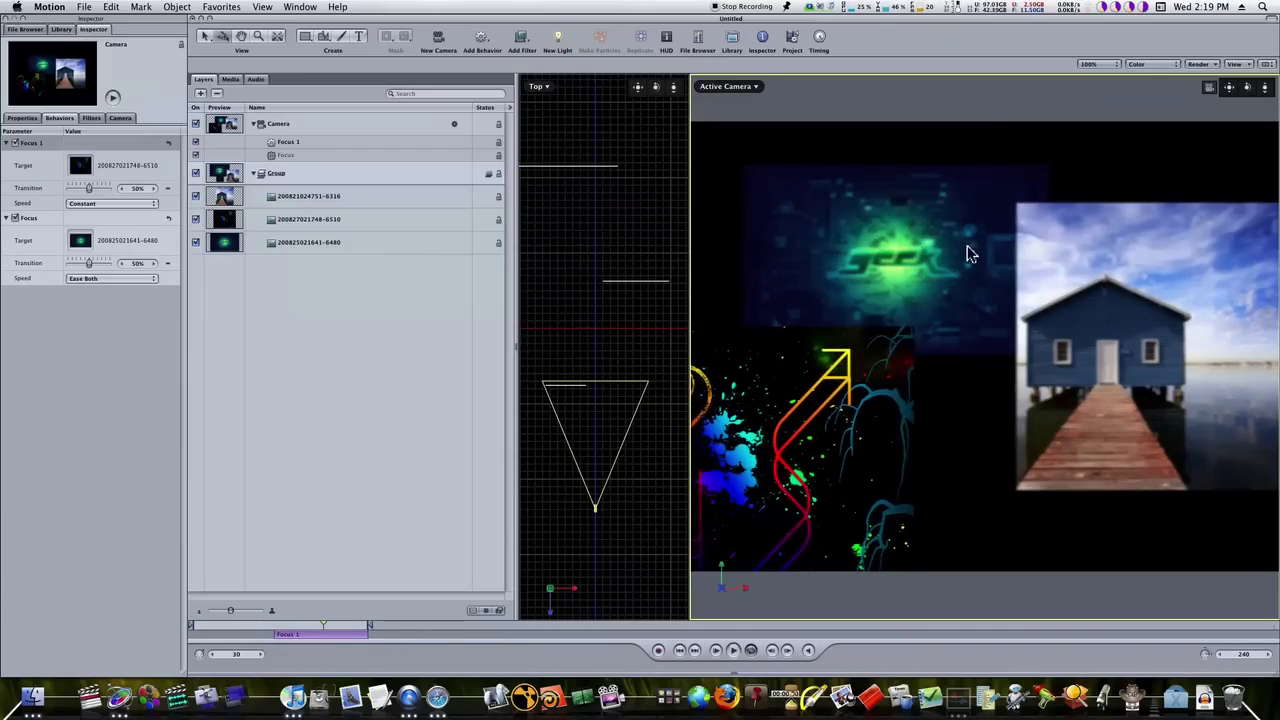
click(205, 628)
drag(205, 628, 195, 628)
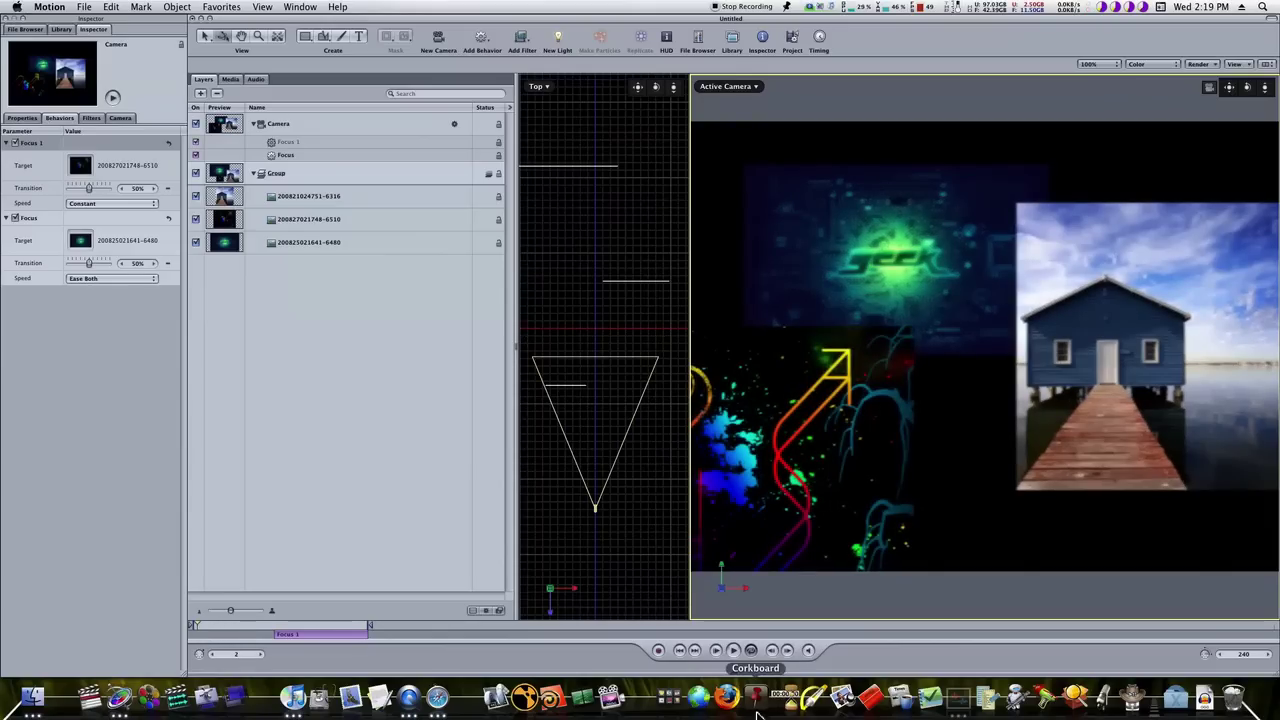
click(733, 651)
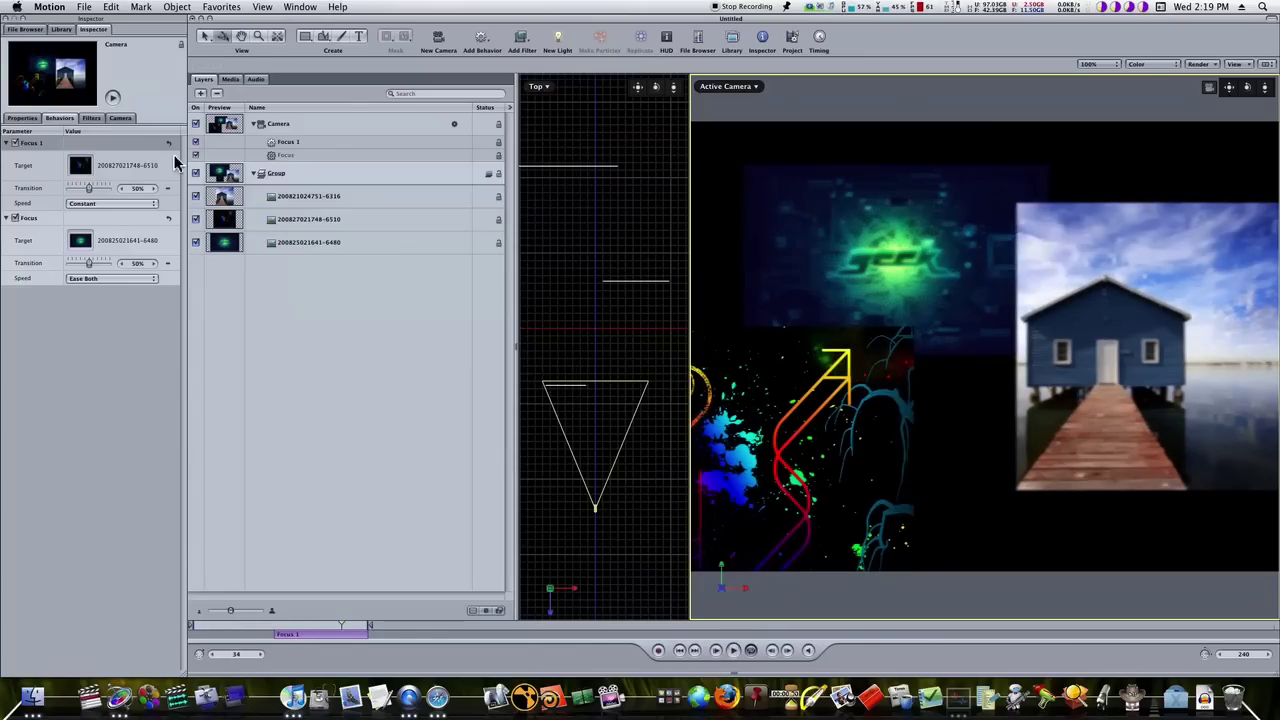
Step: Show the camera's own Depth of Field settings
click(331, 124)
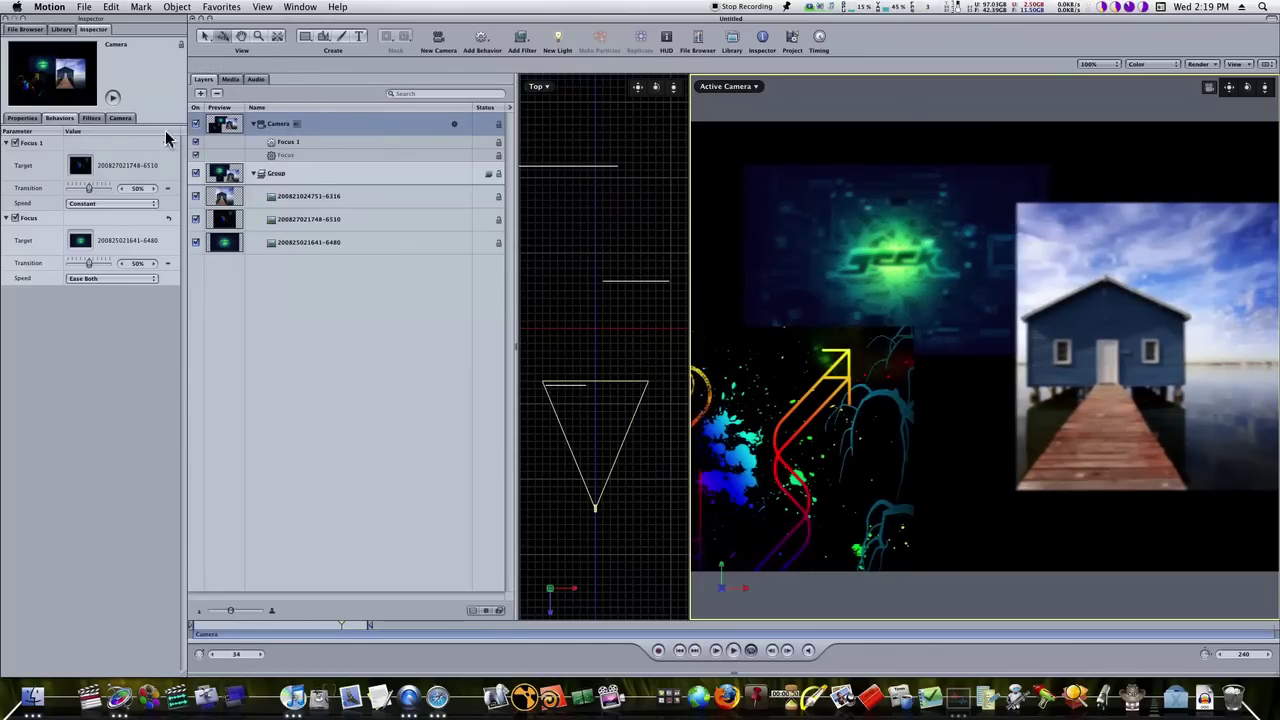
click(113, 119)
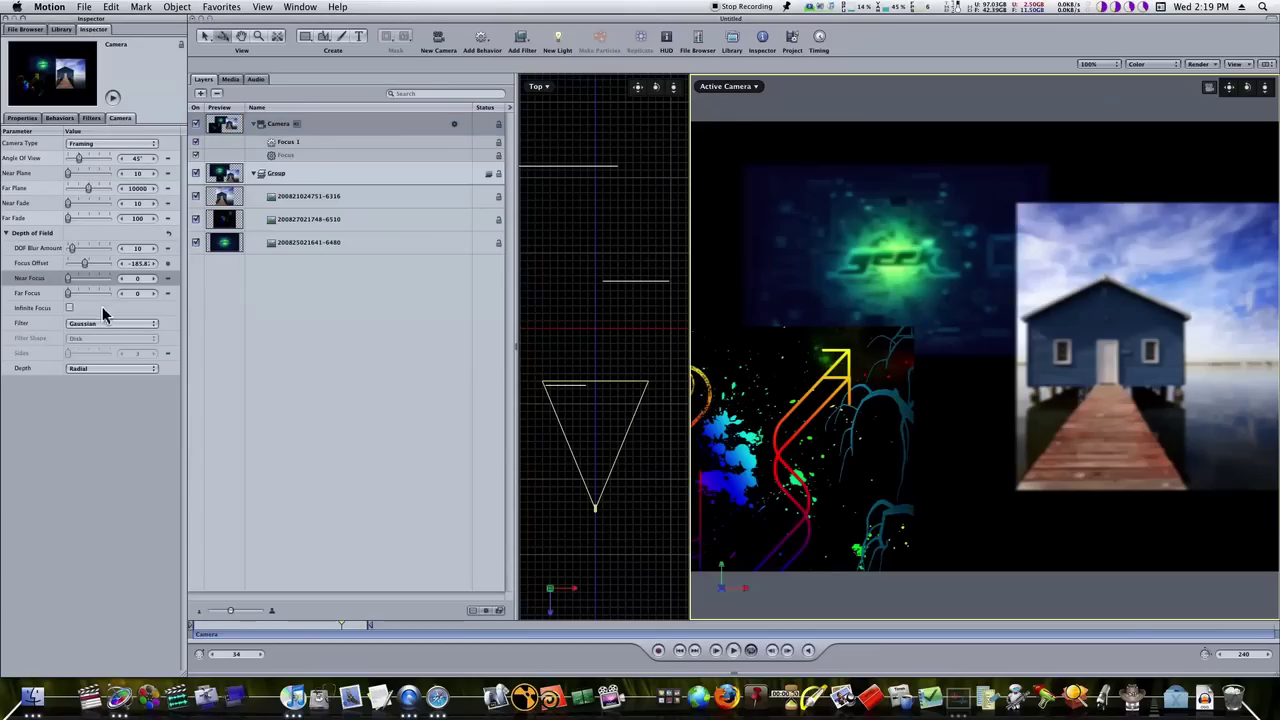